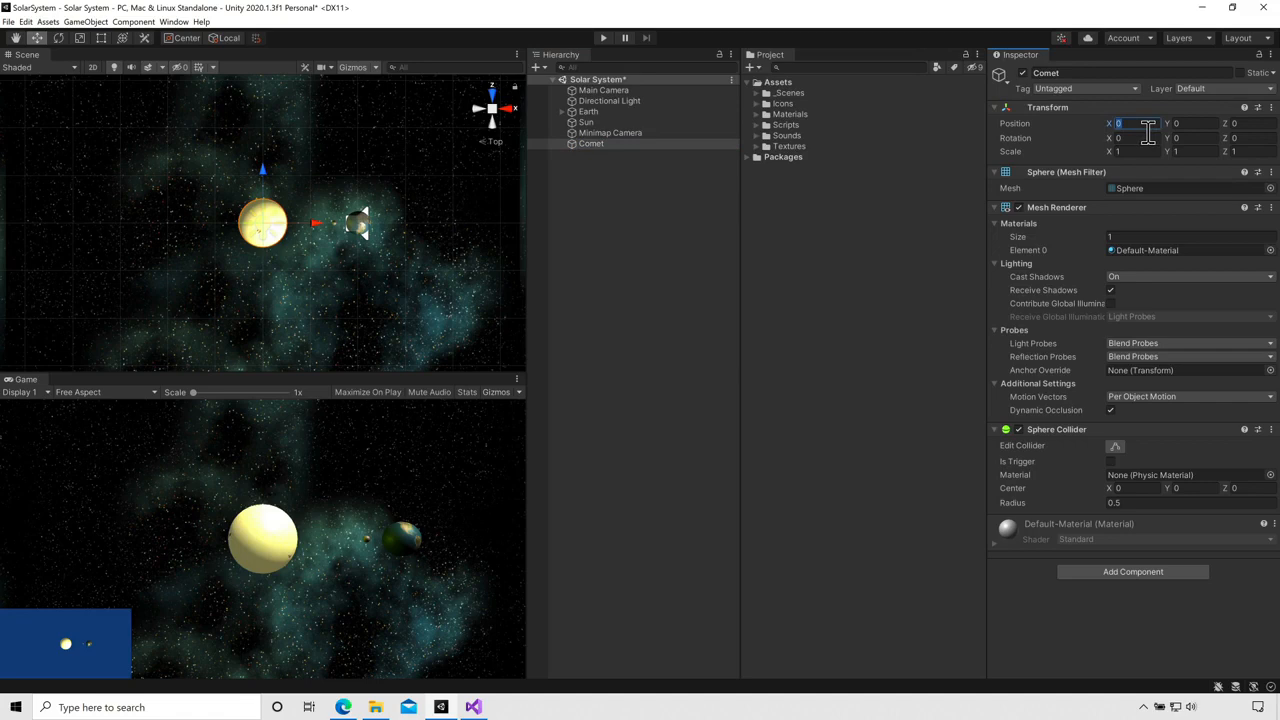
Set the Comet's X position to -10
text(-10)
scroll(306, 234, down, 4)
scroll(306, 234, down, 1)
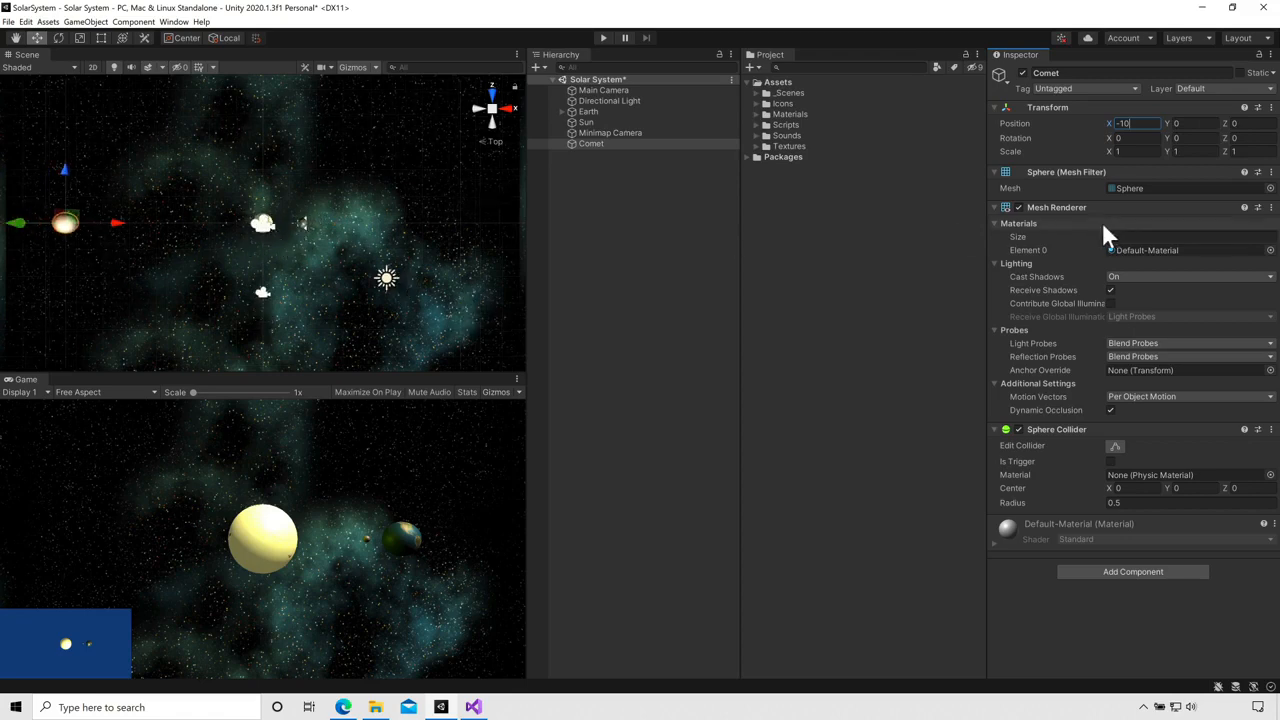
Scale the Comet to 0.1 on the X, Y and Z axes and set its Y rotation to 100
click(1135, 151)
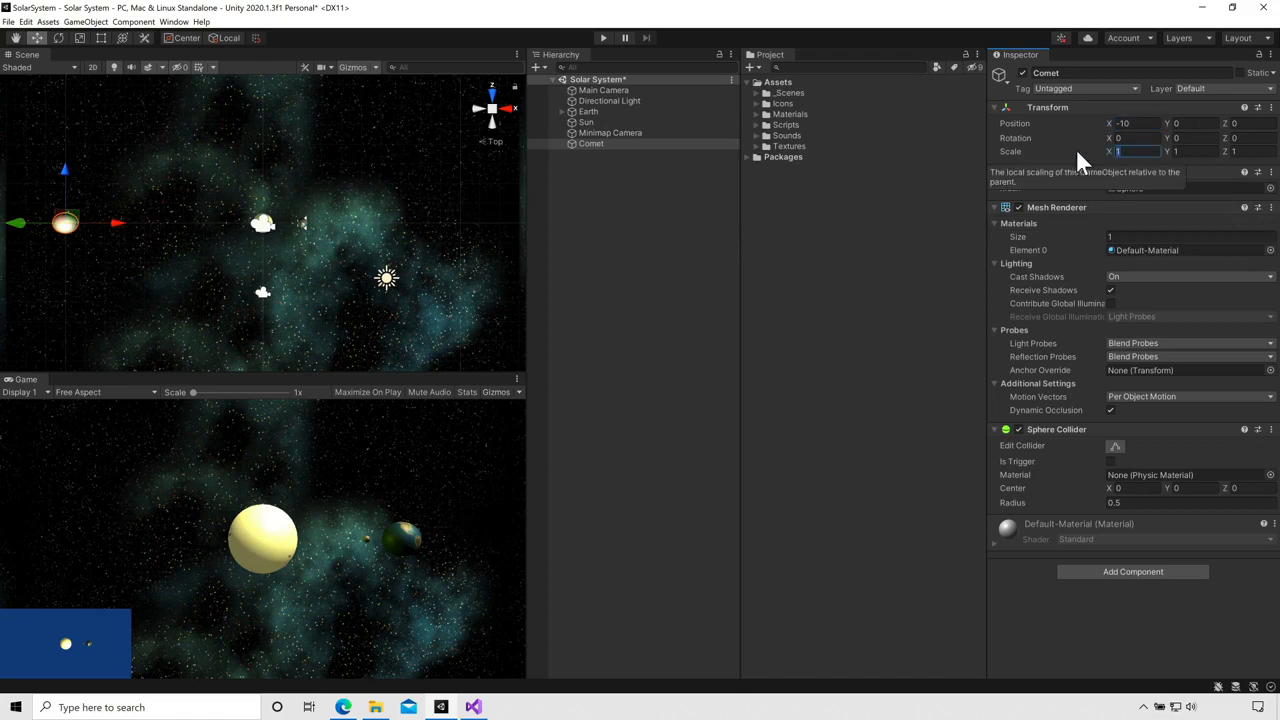
text(0.1)
key(Tab)
text(0.1)
key(Tab)
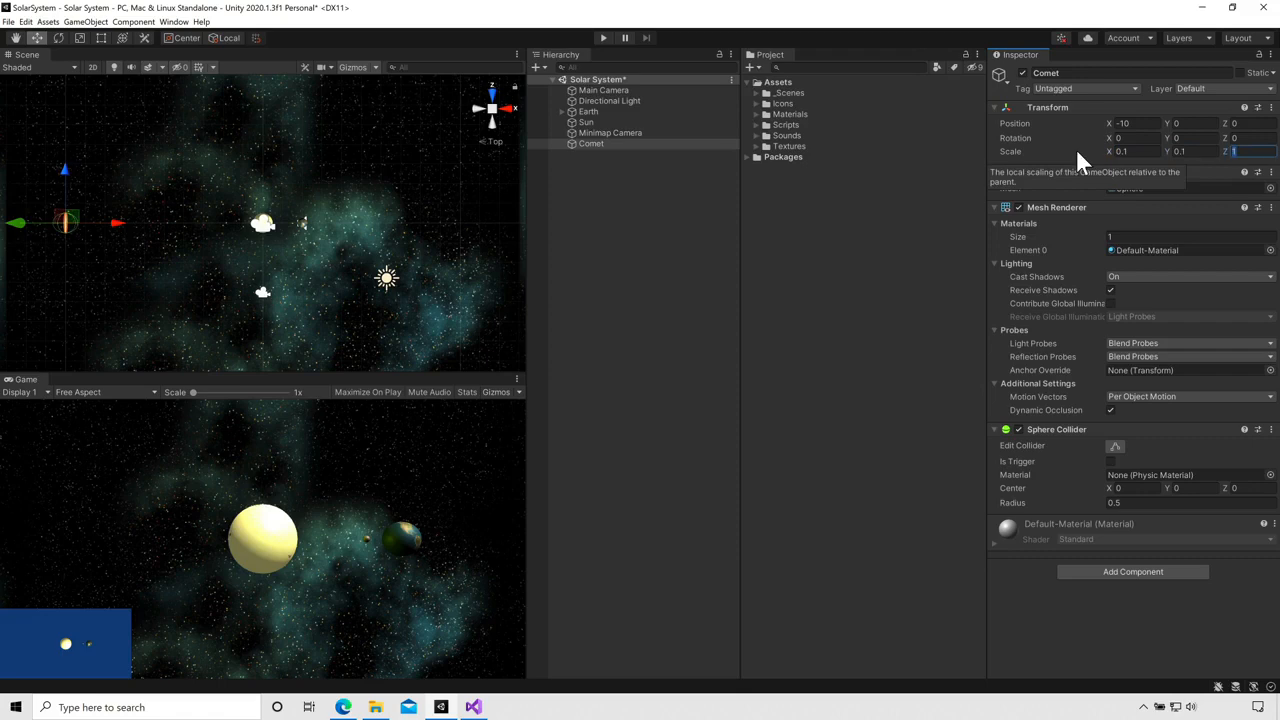
text(0.1)
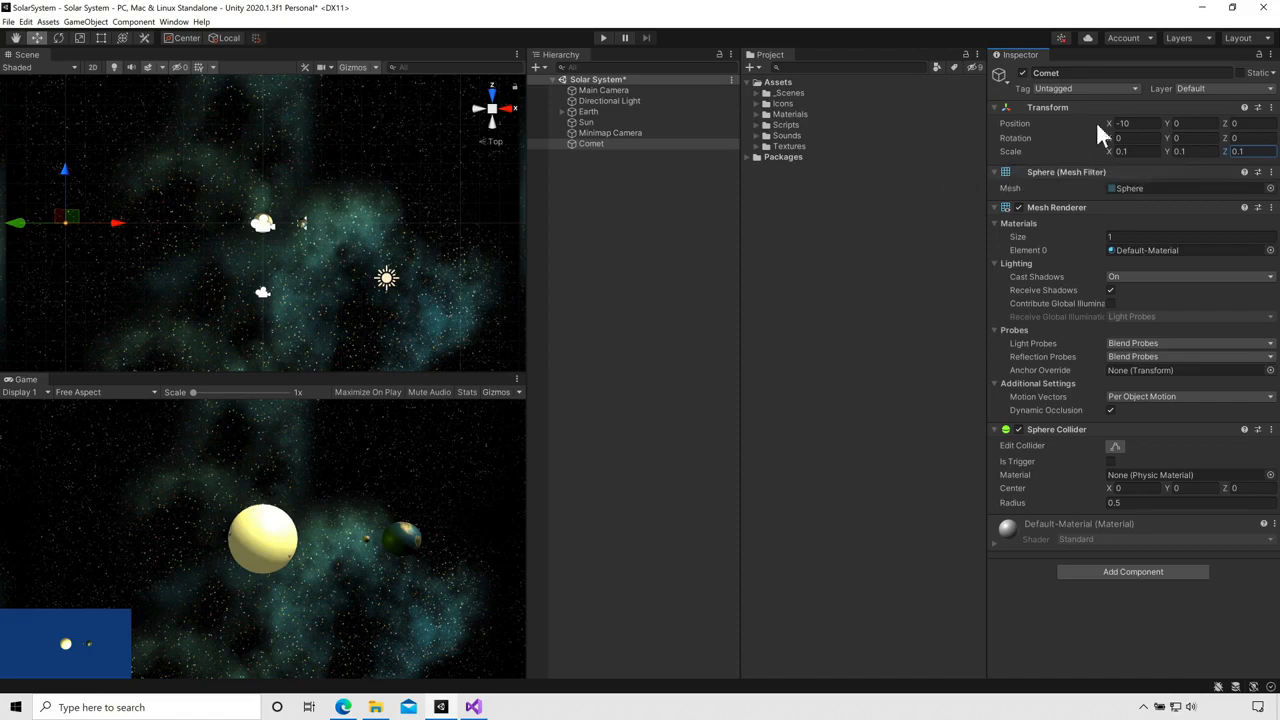
click(1199, 138)
text(100)
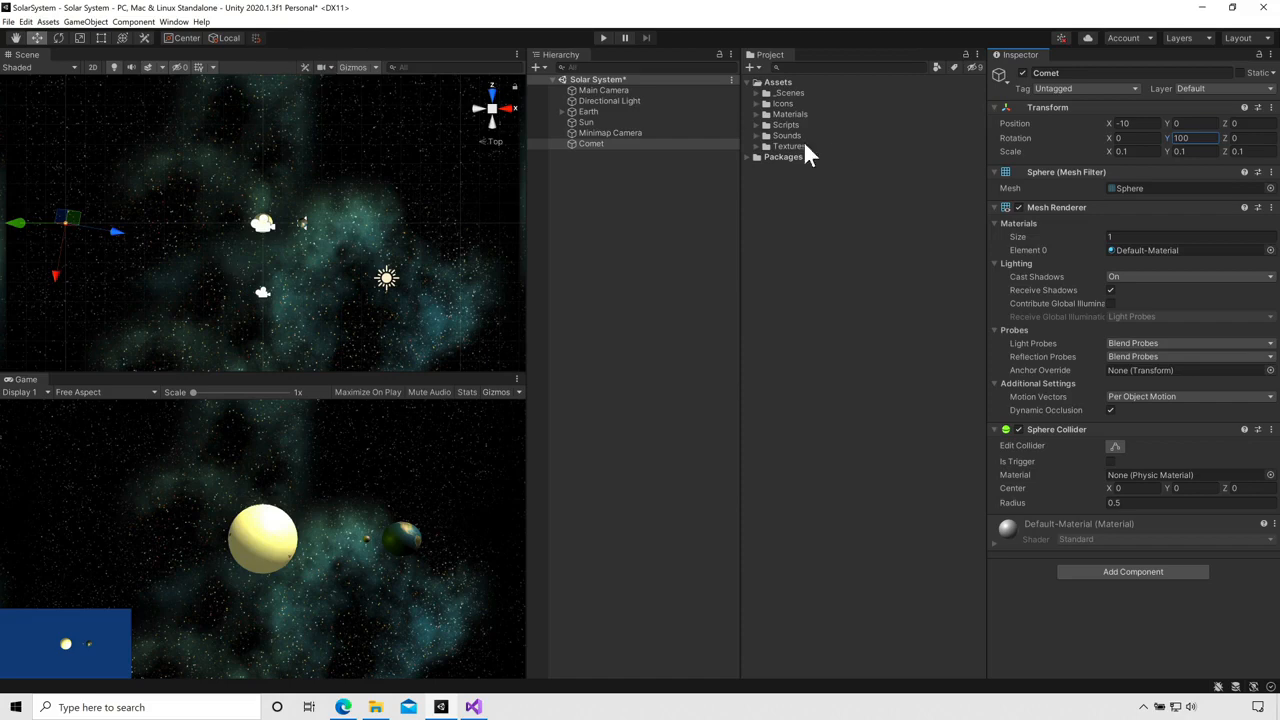
Attach the Projectile script to the Comet and run the game briefly to test its movement
click(758, 124)
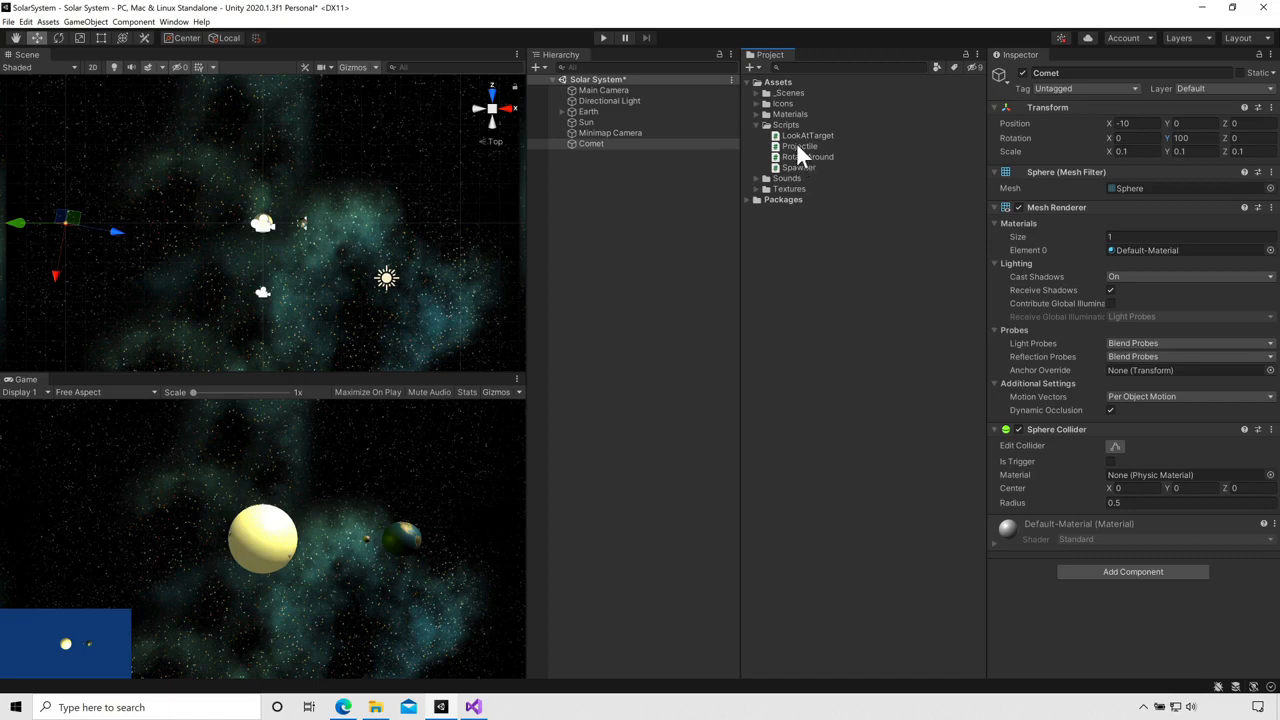
drag(797, 144, 592, 145)
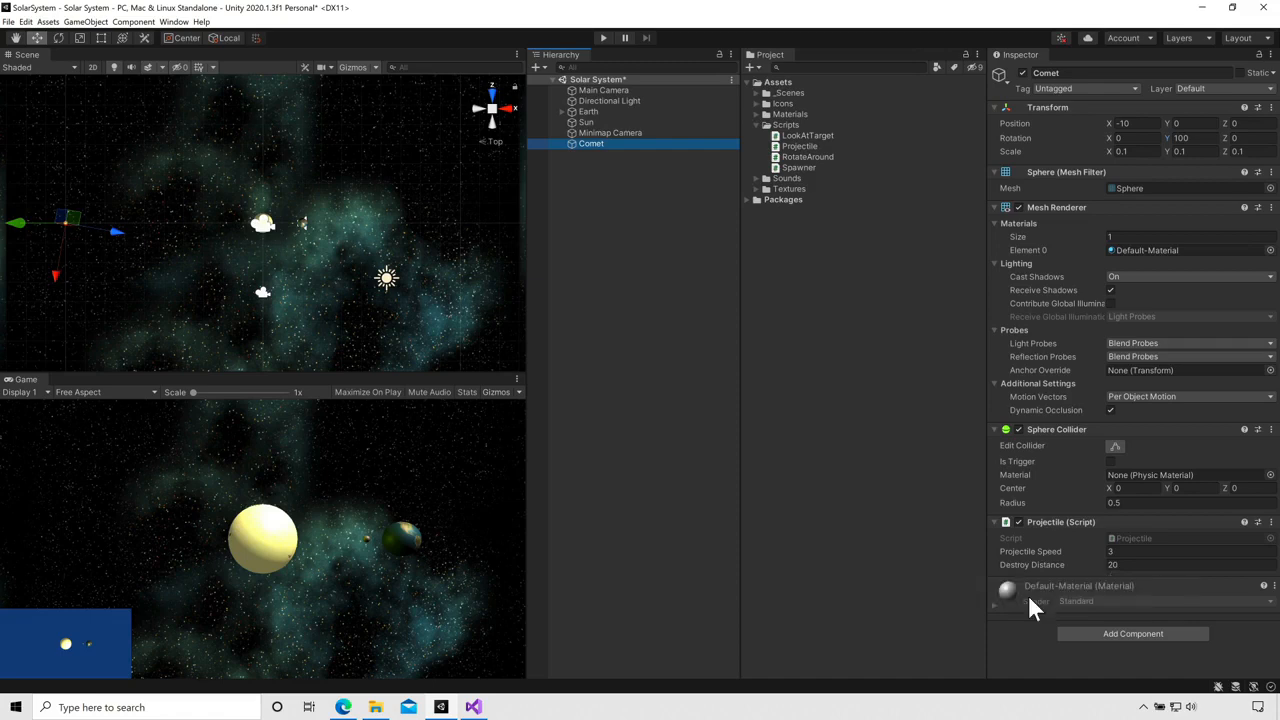
click(604, 37)
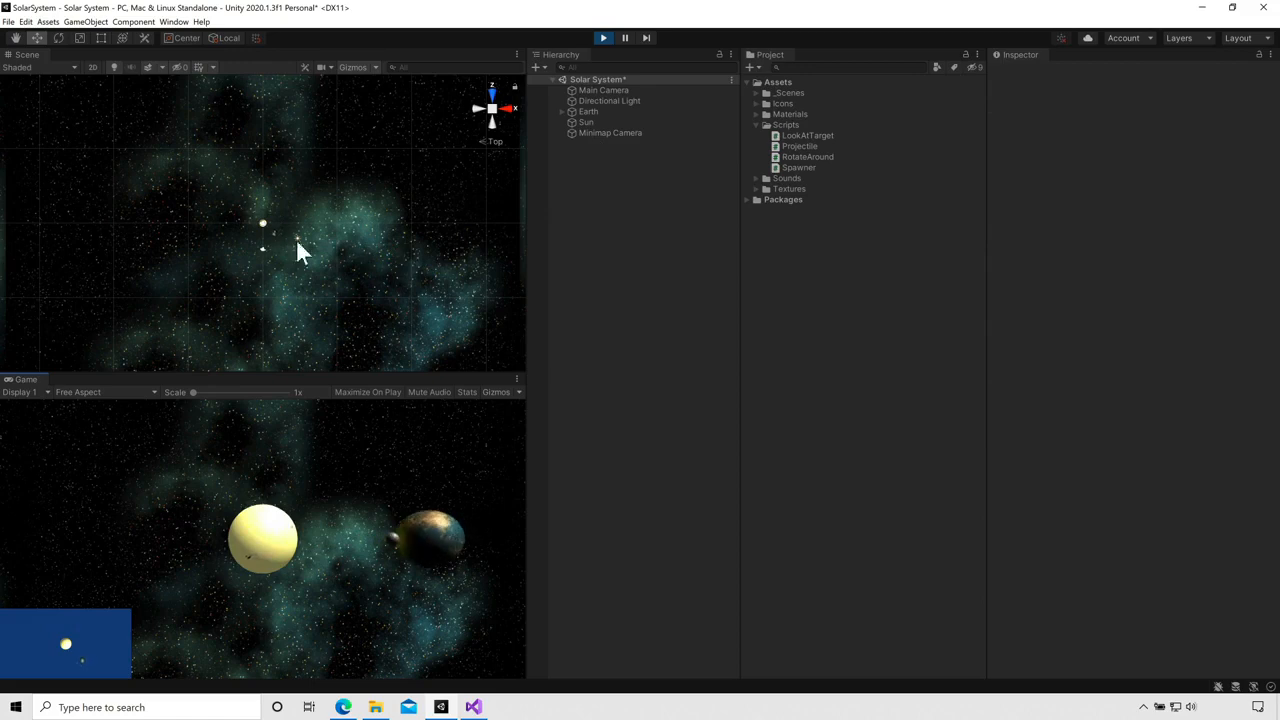
click(603, 38)
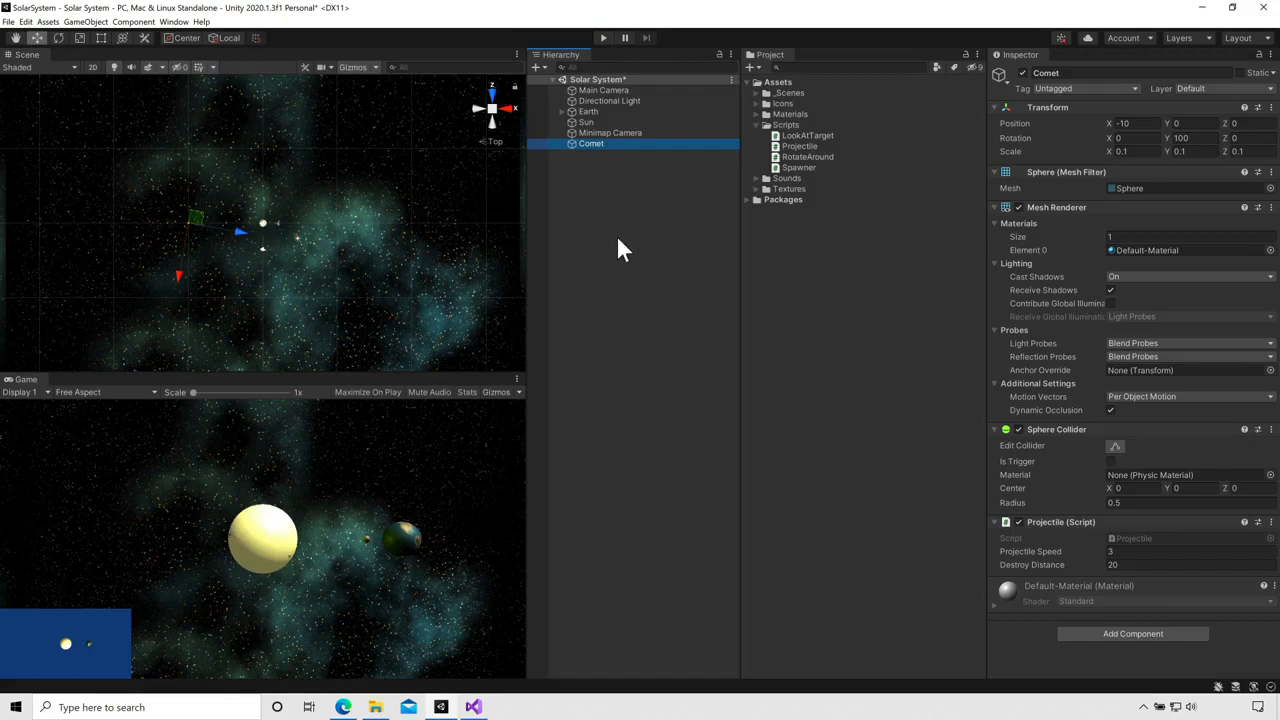
Apply PlutoTexture to the Comet and rename the material generated from it as Comet Material
click(757, 189)
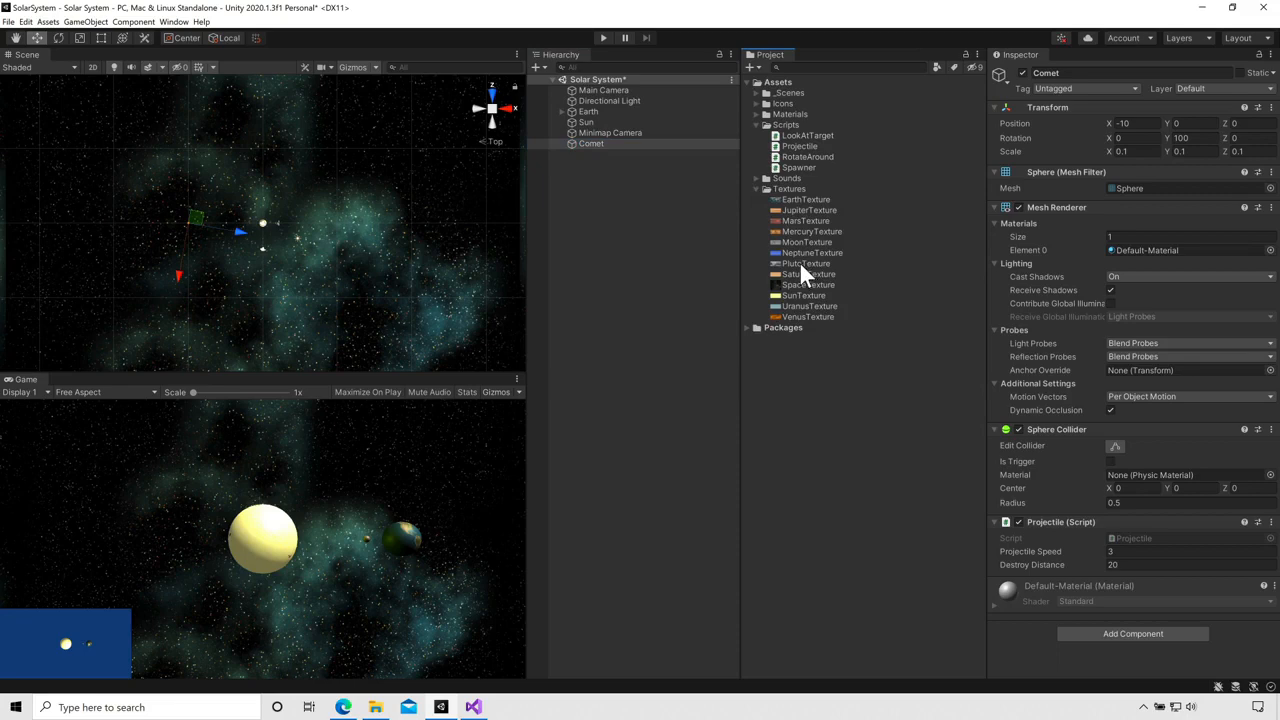
drag(799, 261, 599, 144)
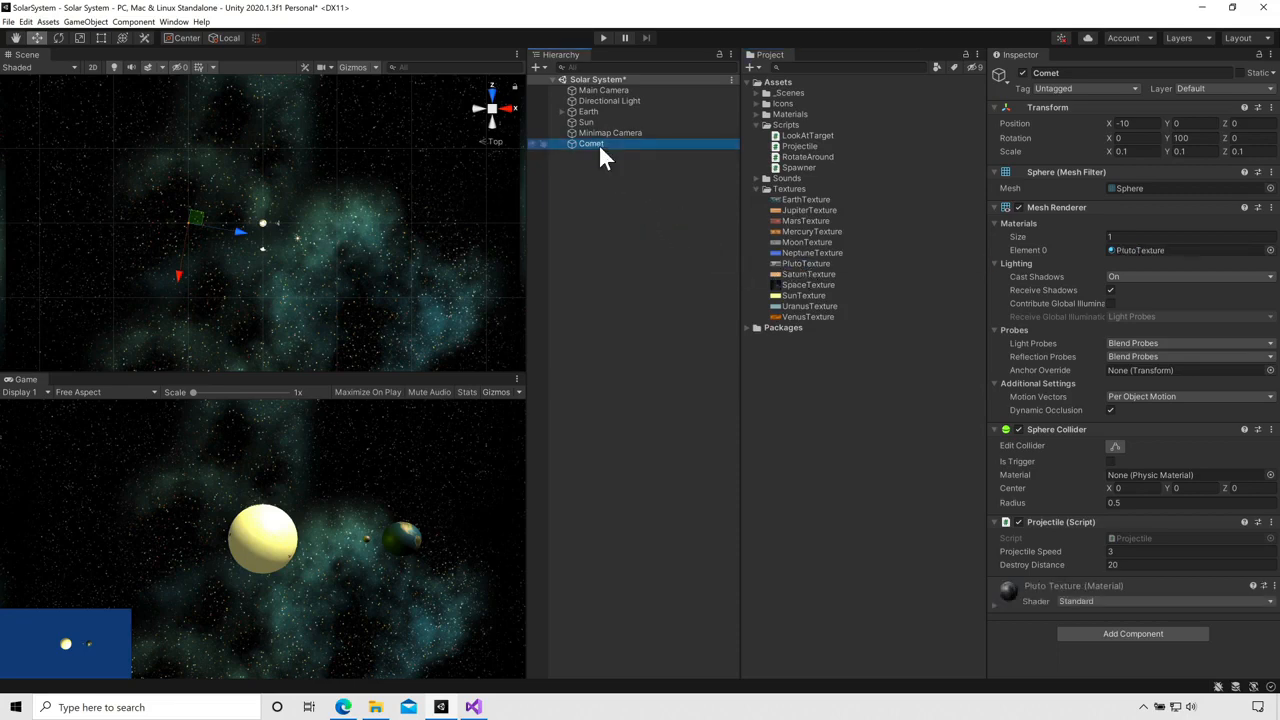
click(756, 113)
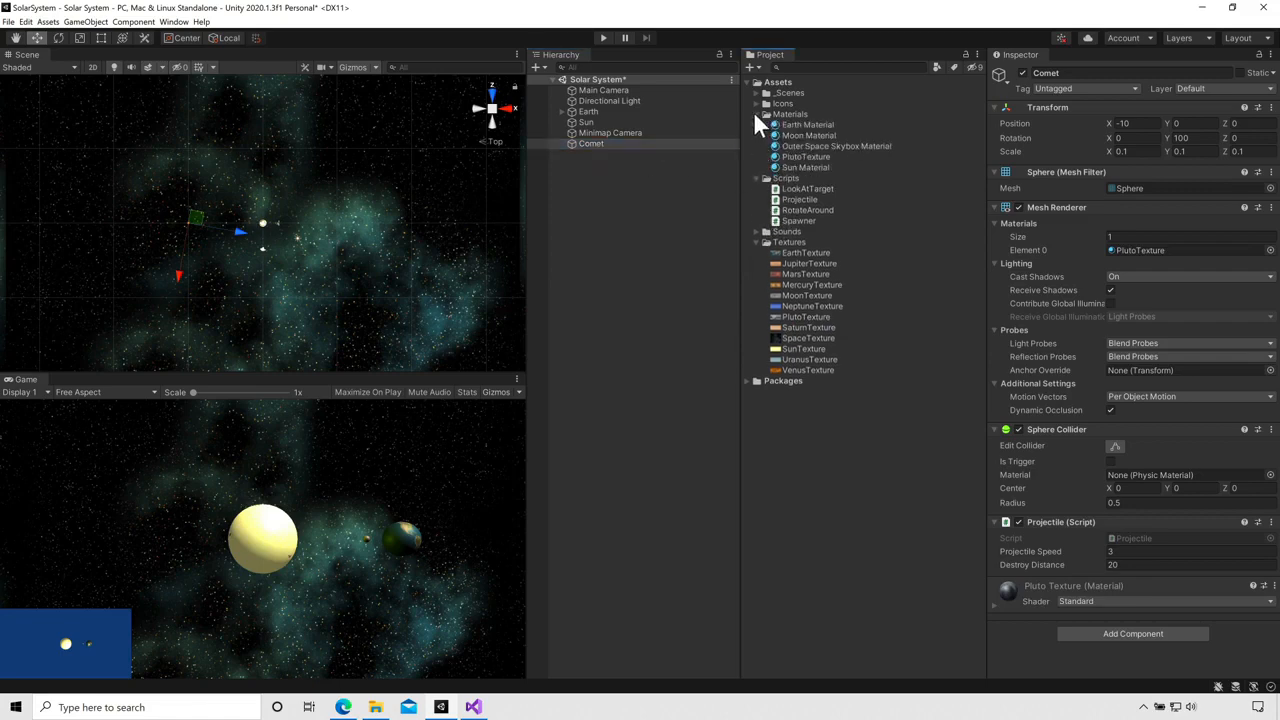
click(804, 157)
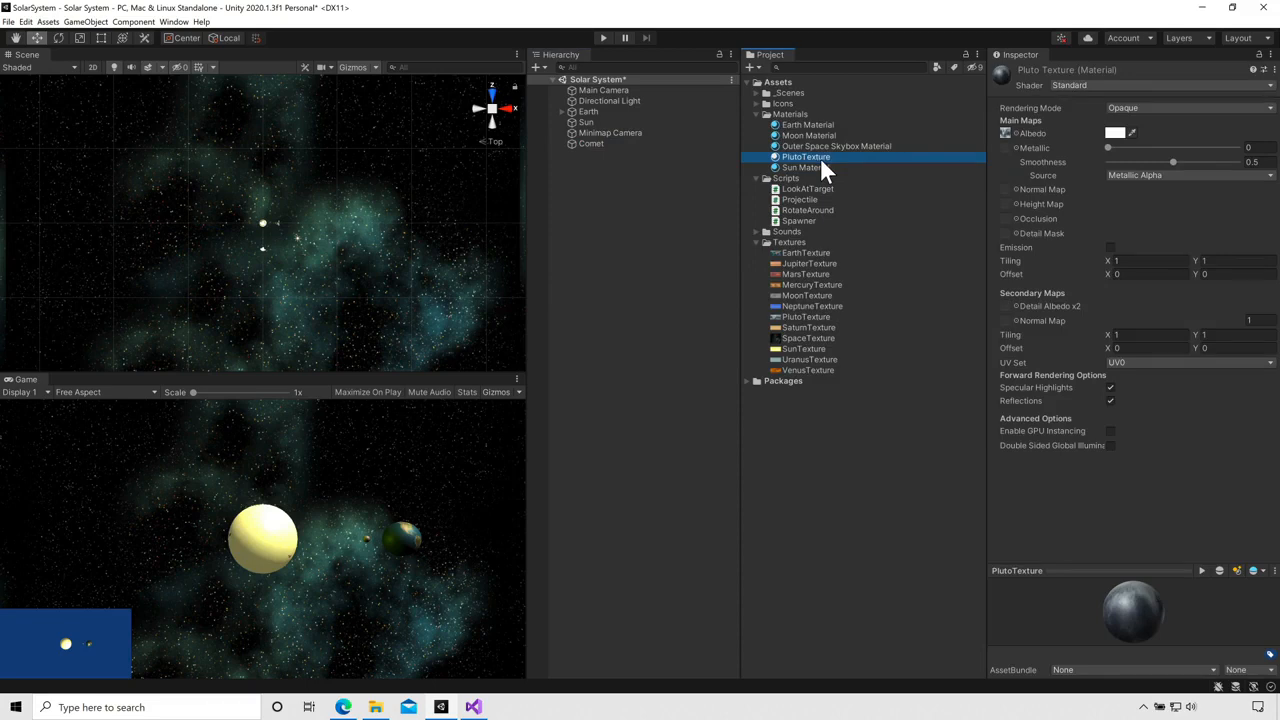
click(798, 156)
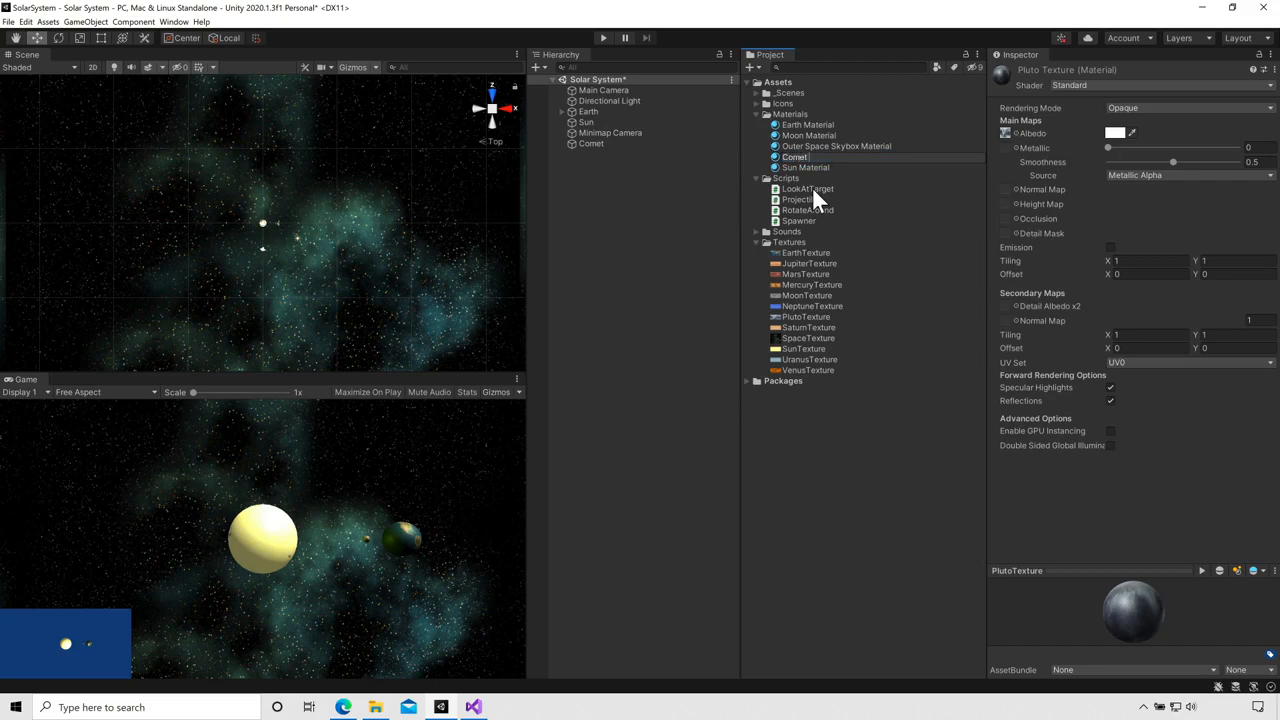
key(Return)
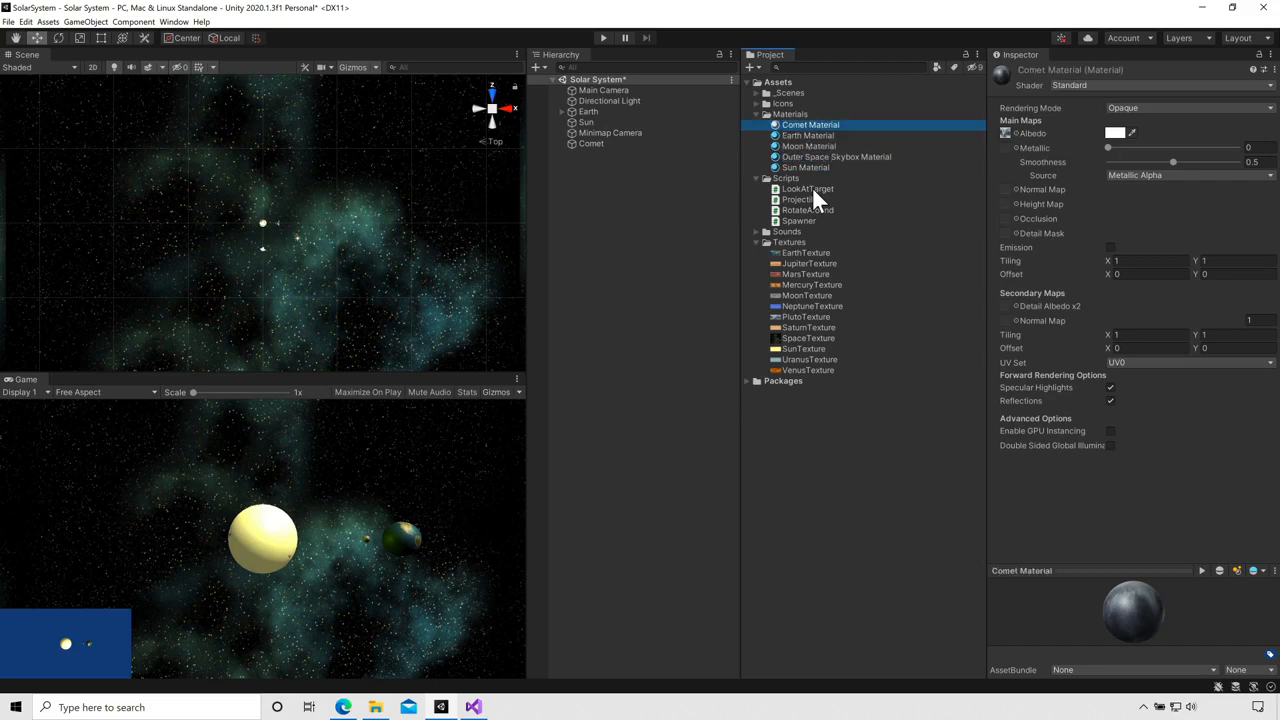
Frame the Comet in the Scene view and add a Trail Renderer component to it
click(594, 143)
key(f)
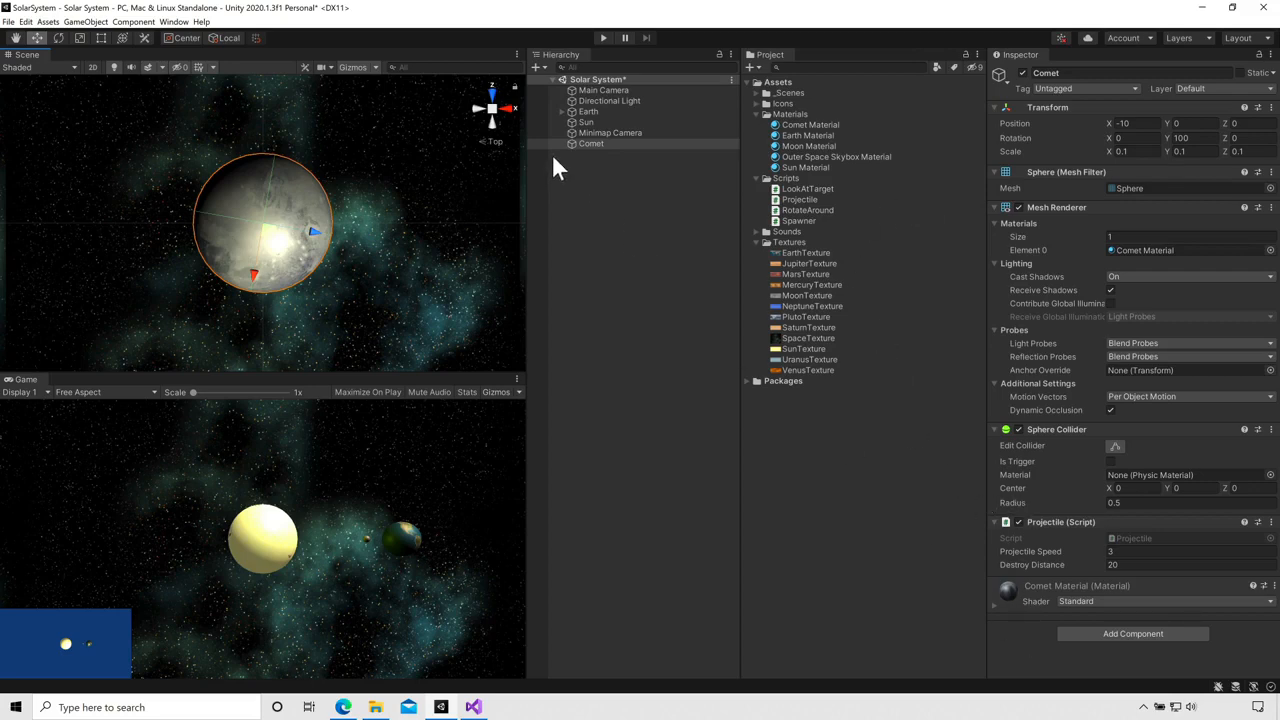
click(1112, 631)
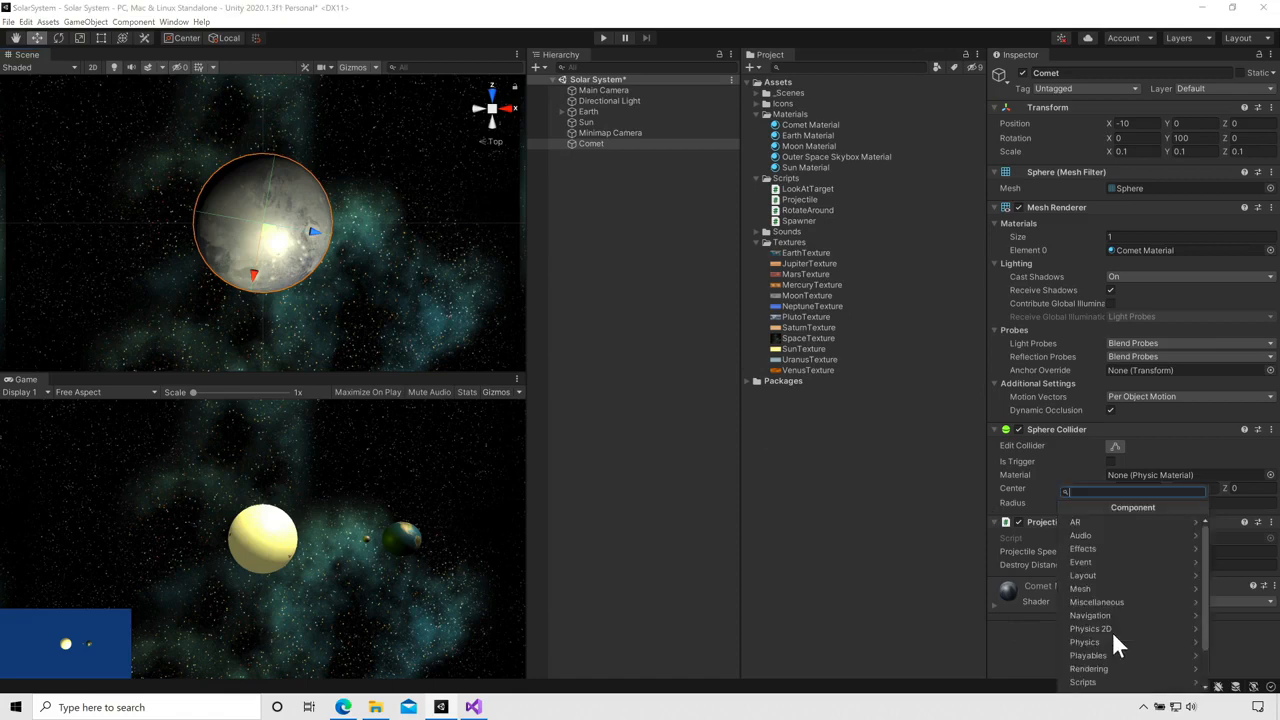
click(1095, 548)
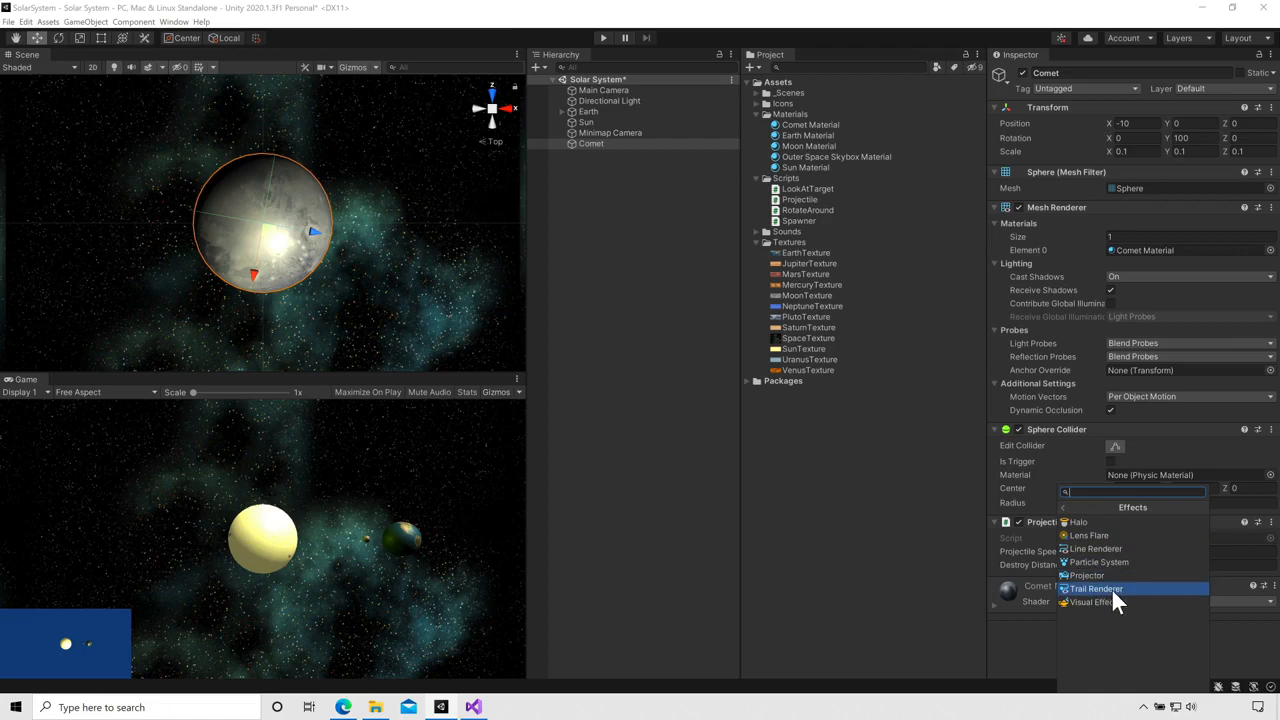
text(t)
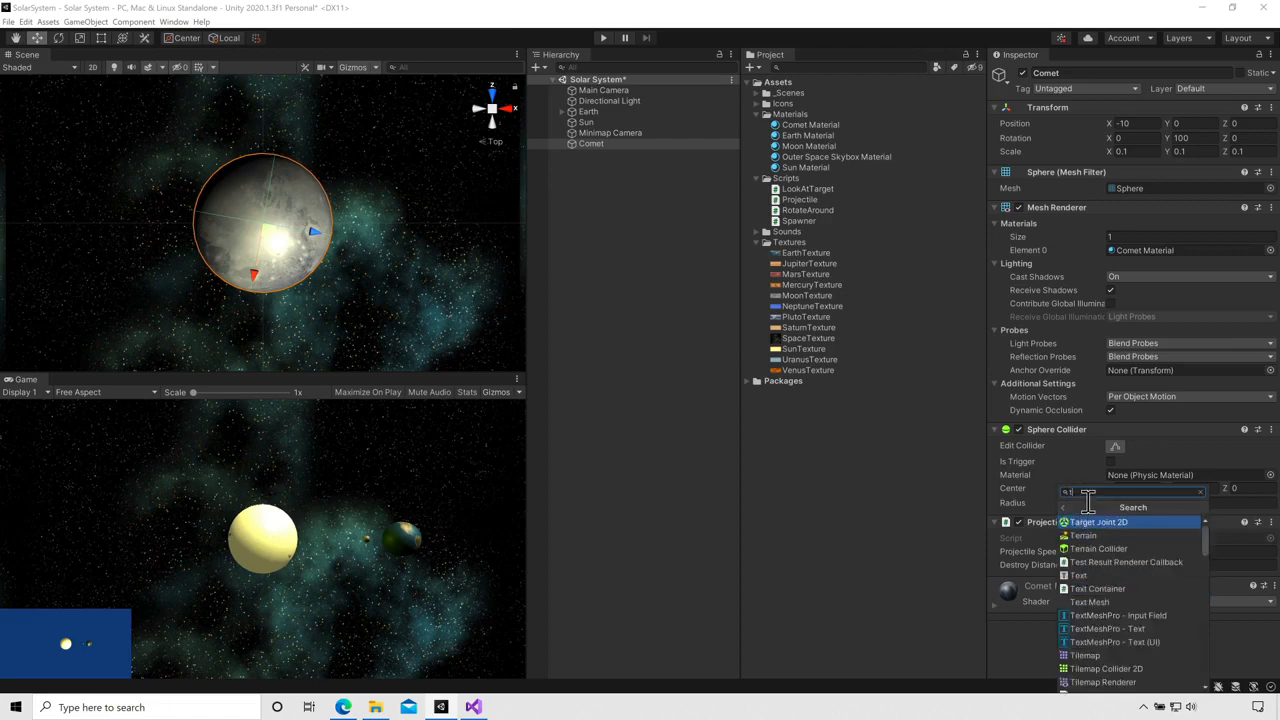
text(rail)
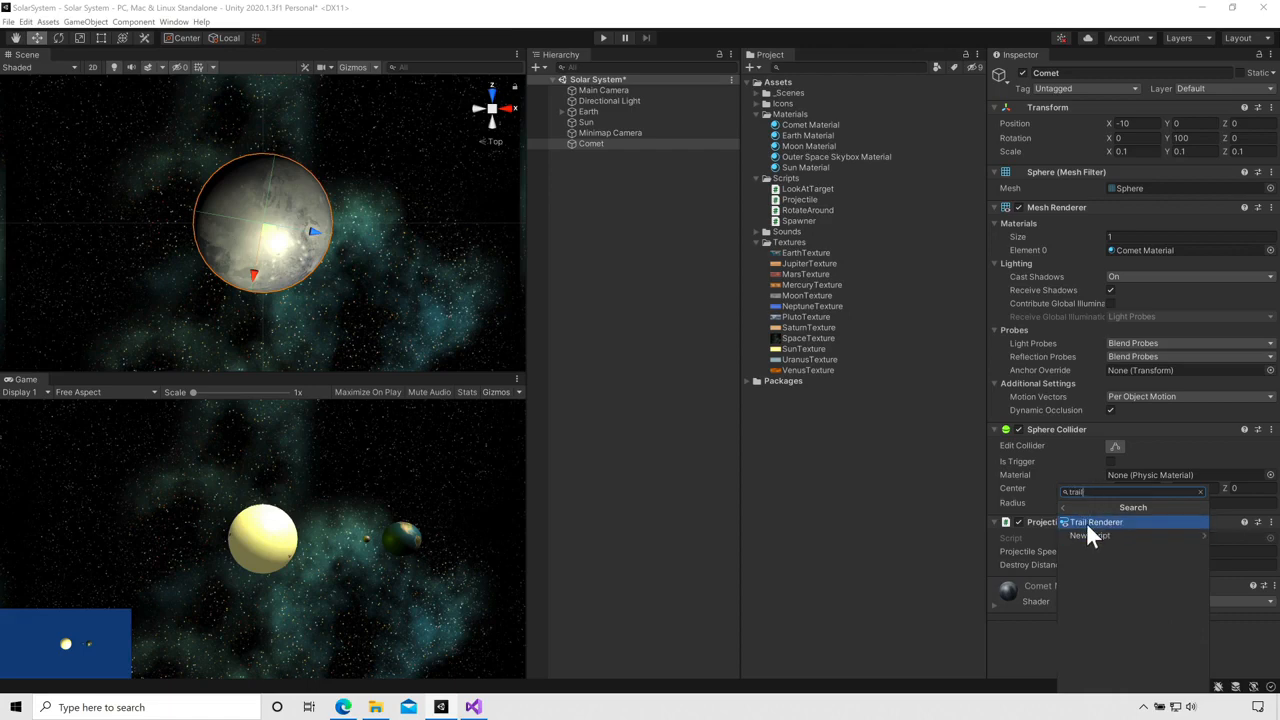
click(1088, 524)
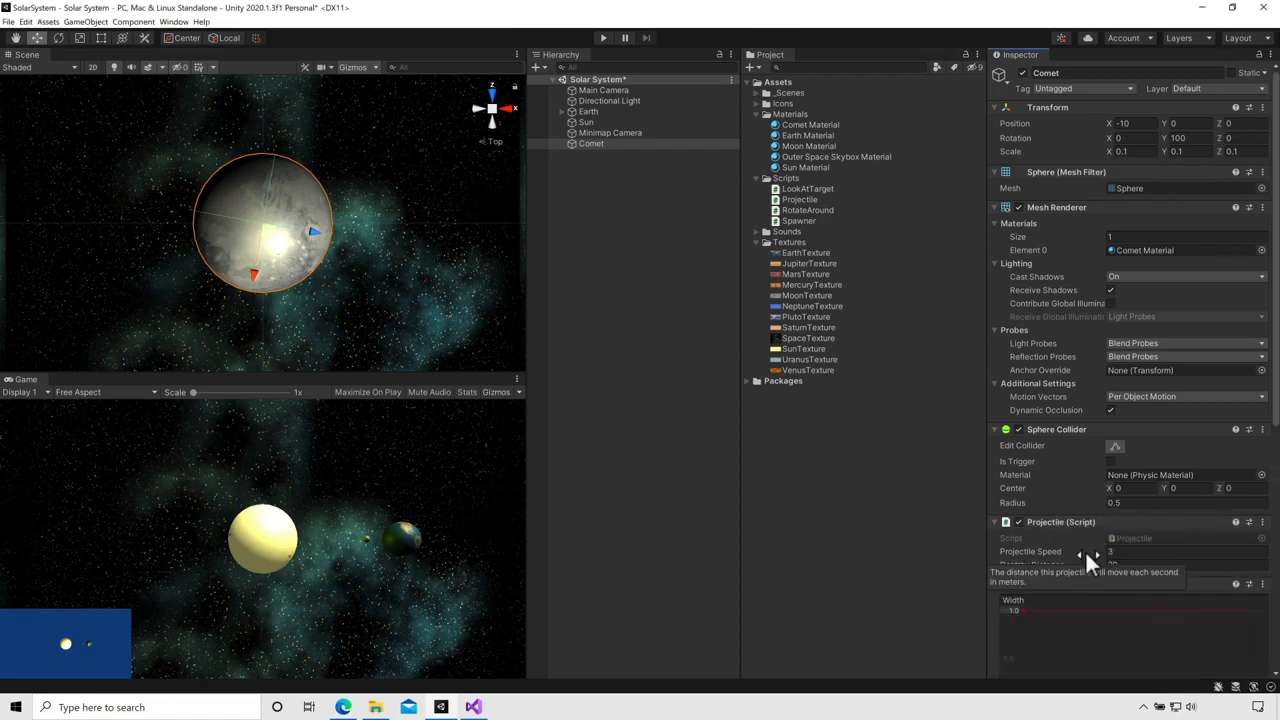
Review the Trail Renderer settings and run the game briefly to preview the Comet's default trail
scroll(1085, 550, down, 8)
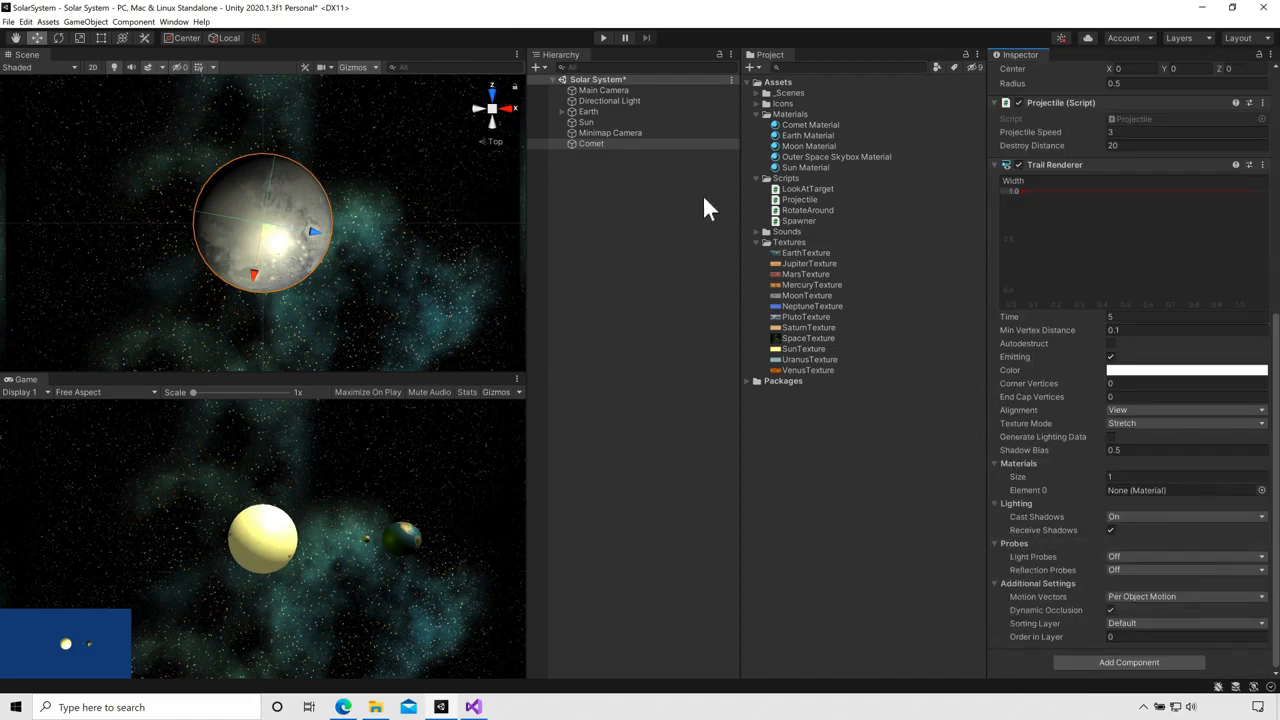
click(602, 40)
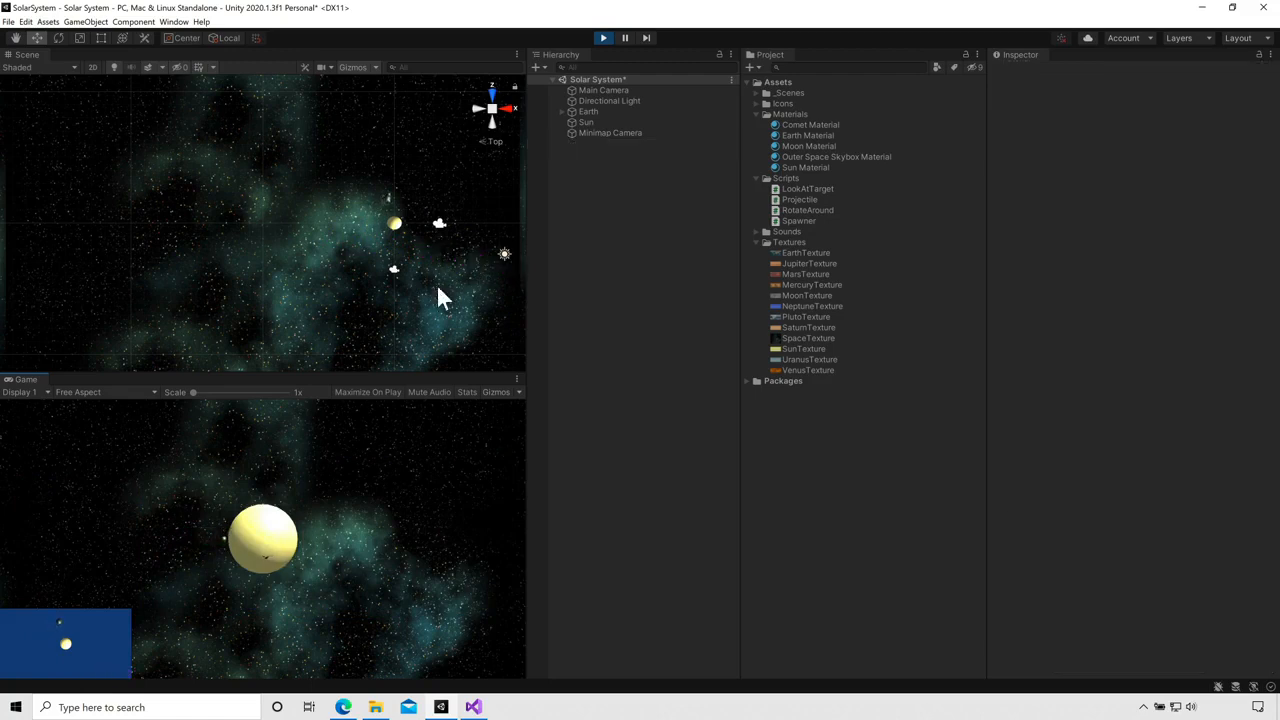
click(602, 37)
Lower the start of the Comet's trail width curve to about 0.1 and add an end key lowered to about 0
click(592, 145)
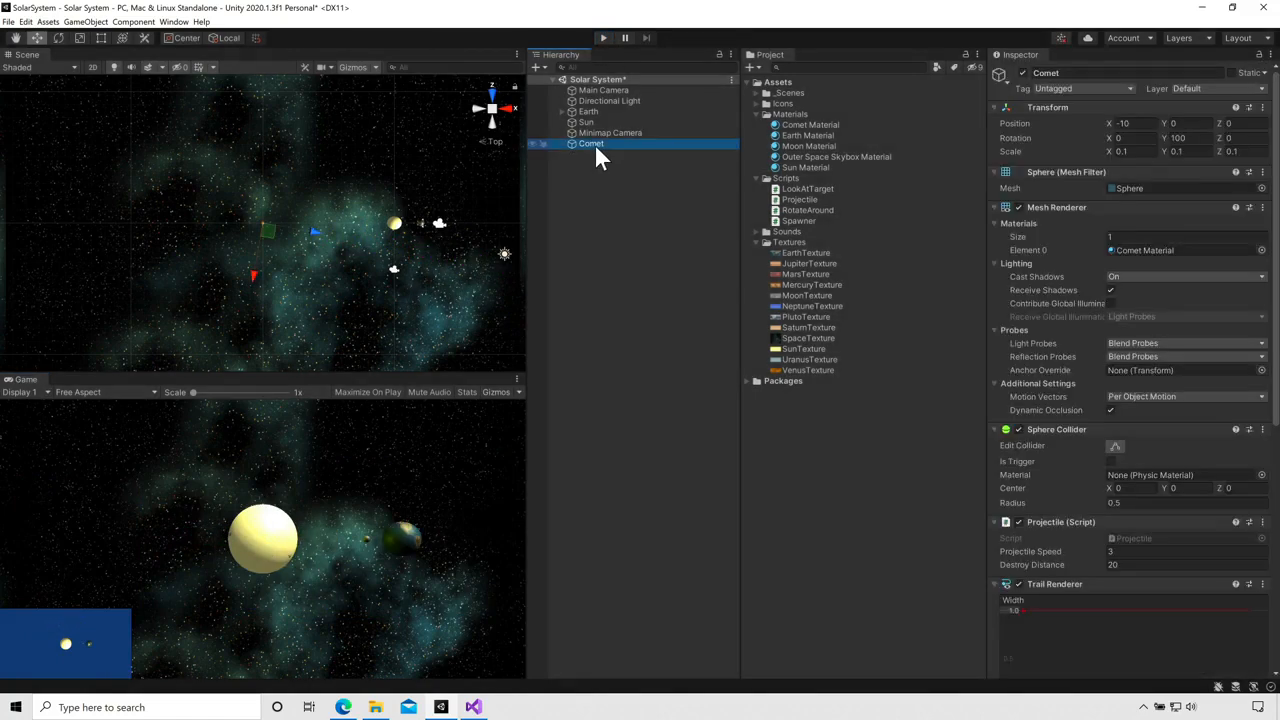
scroll(1079, 523, down, 5)
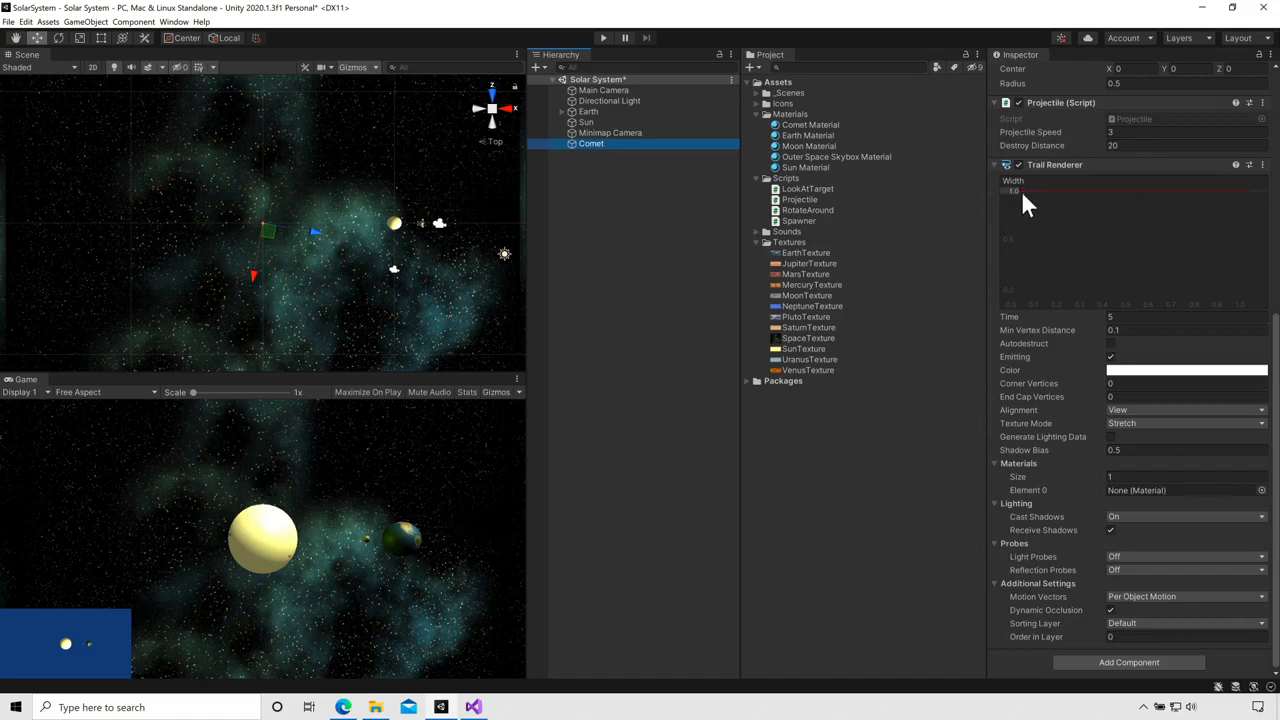
drag(1021, 192, 997, 281)
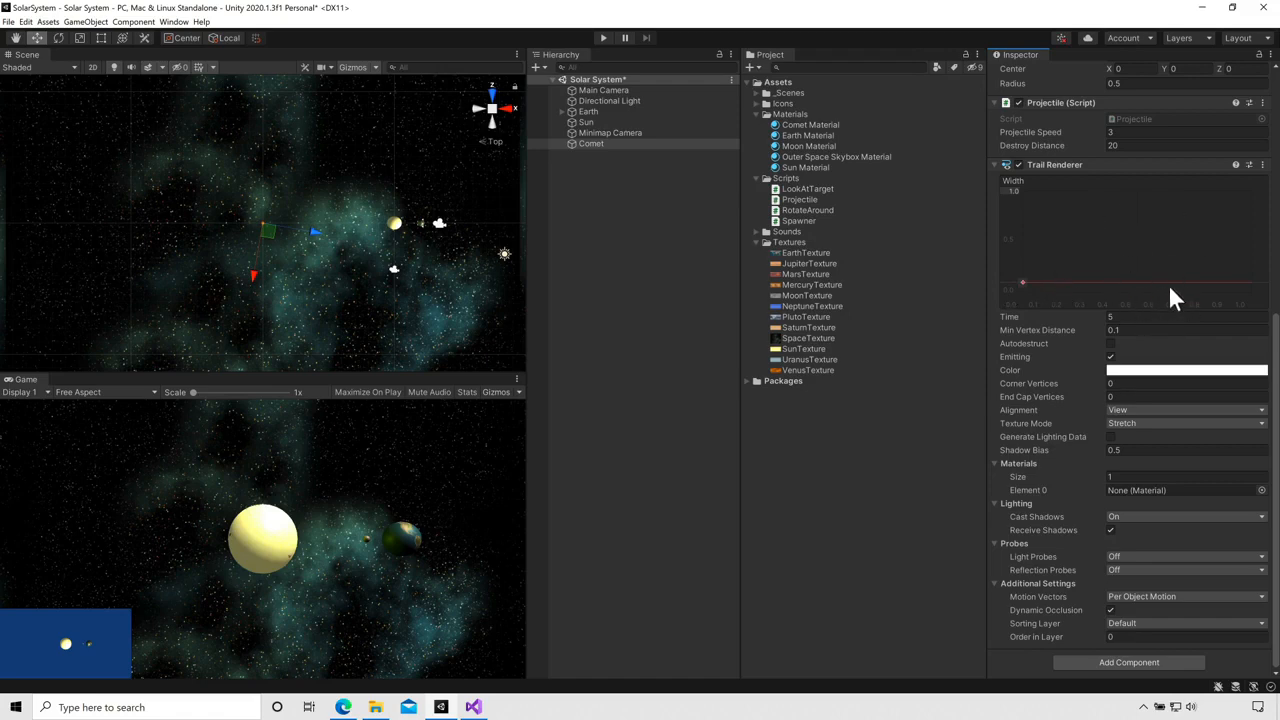
right_click(1250, 290)
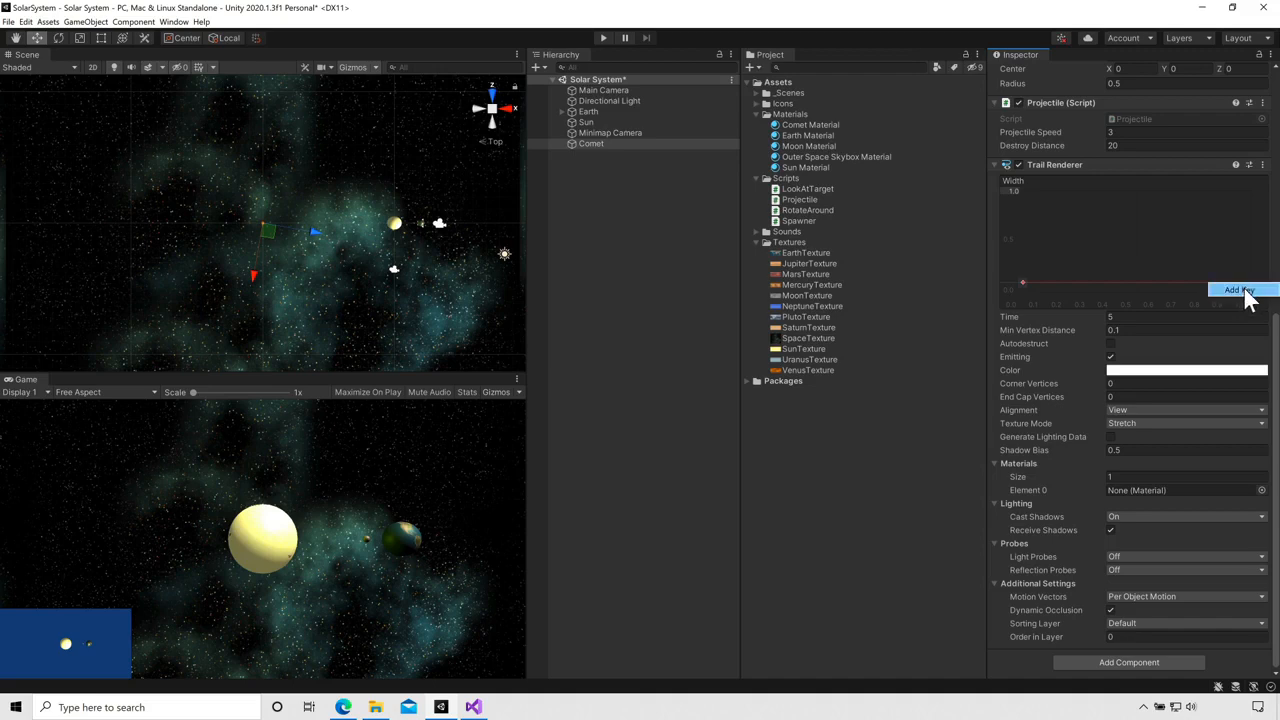
click(1246, 293)
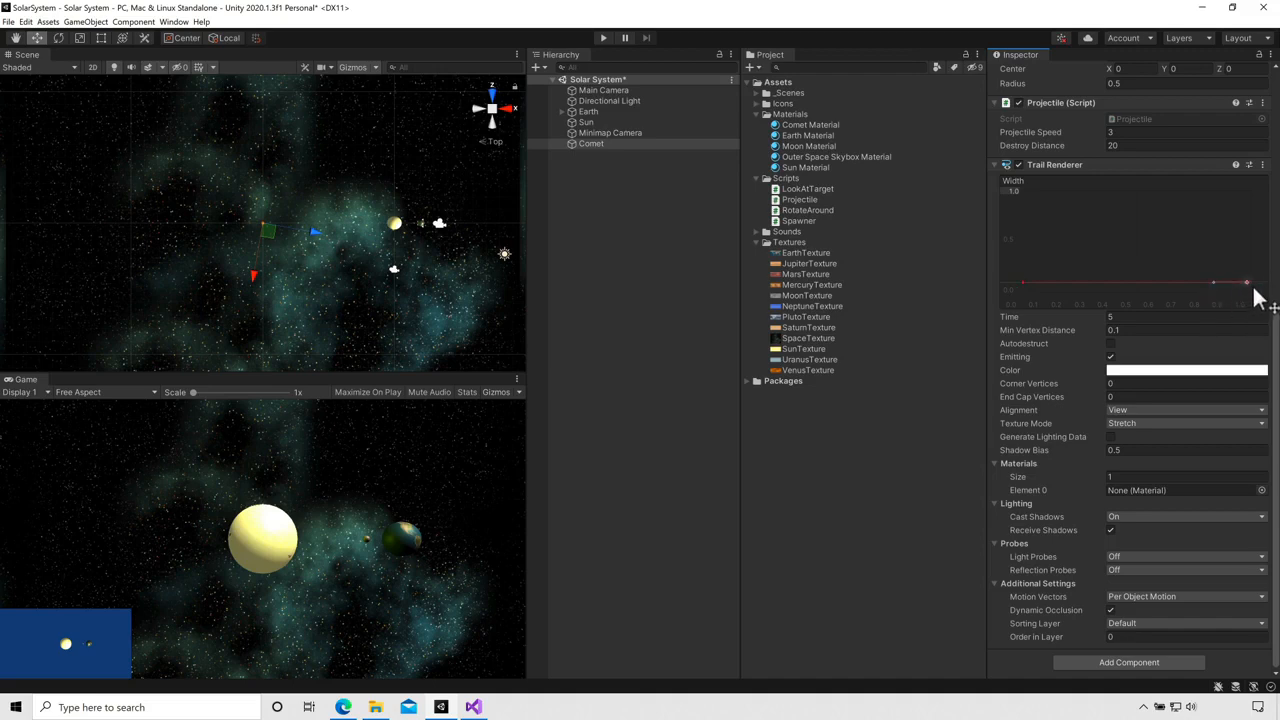
drag(1251, 284, 1251, 310)
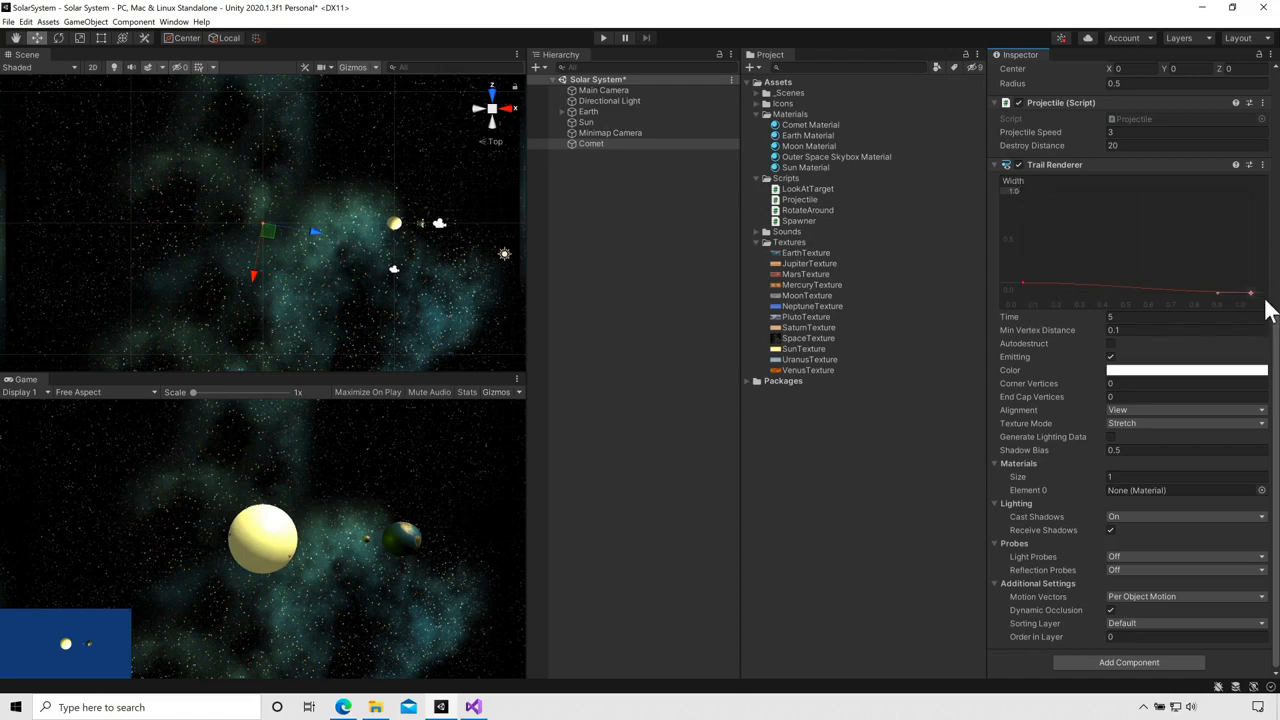
Set the Comet's trail time to 2 and assign Default-Line as the trail material
click(1131, 318)
text(2)
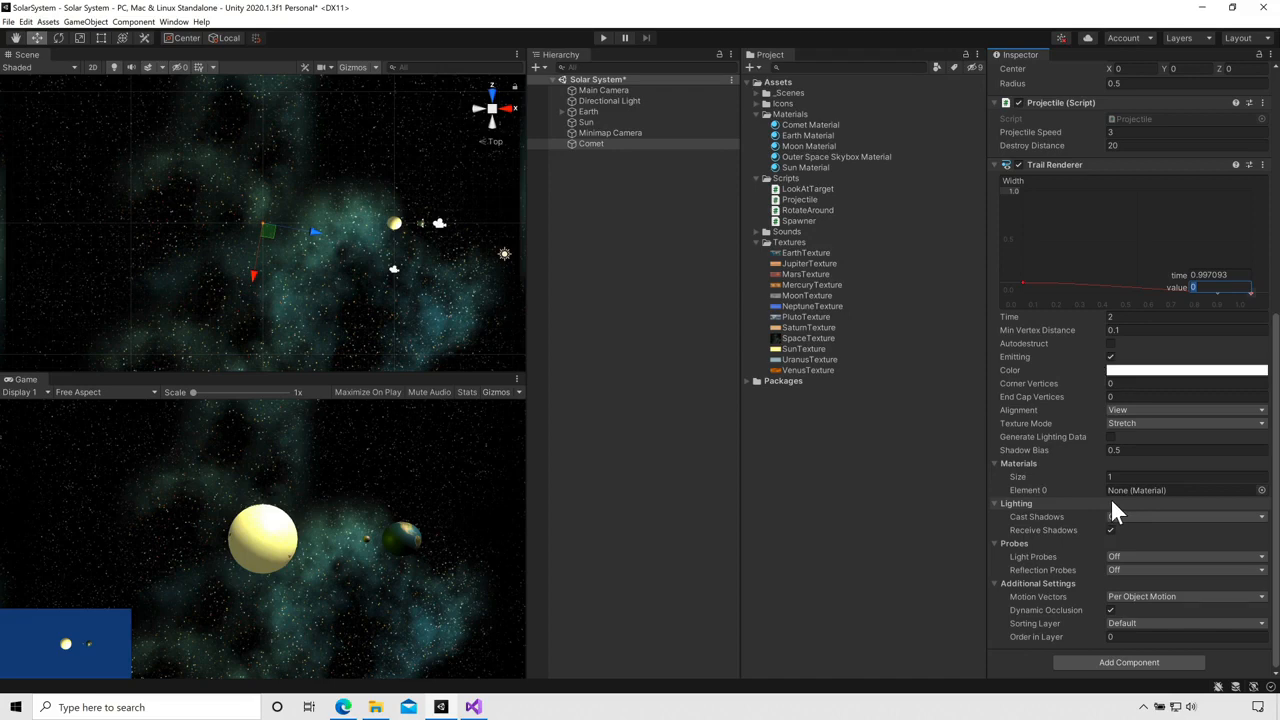
click(1262, 491)
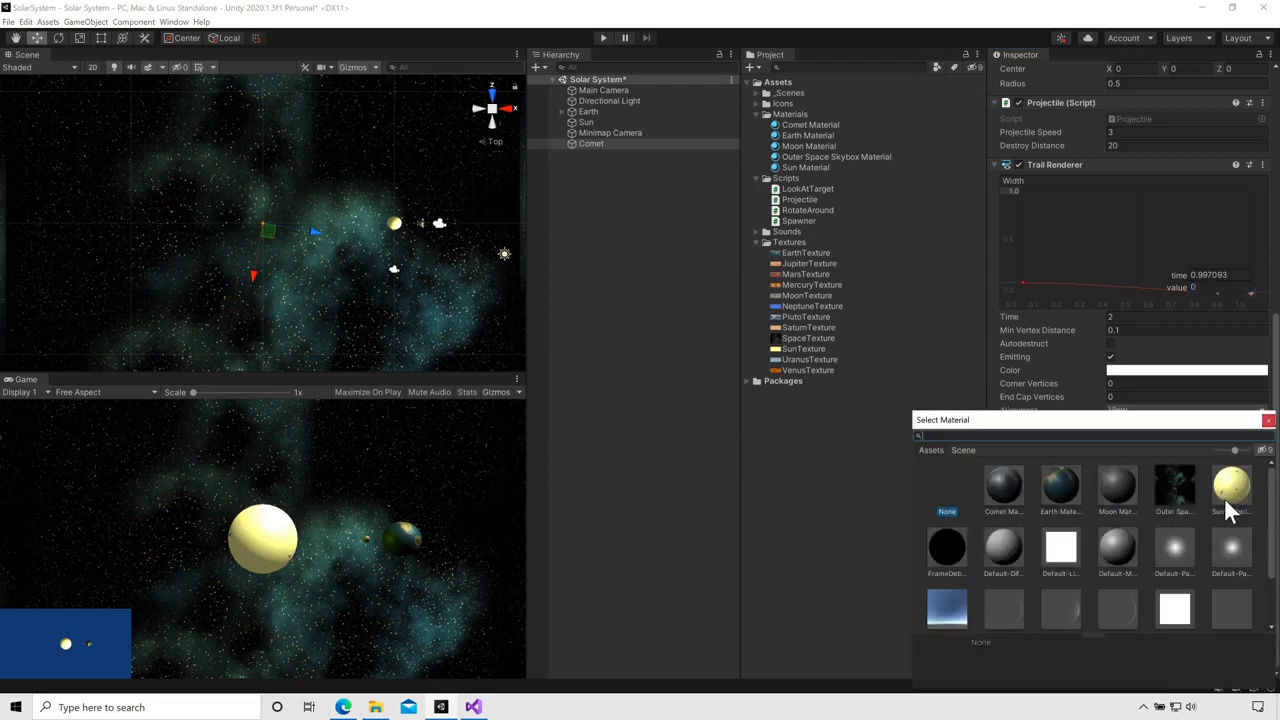
click(1062, 550)
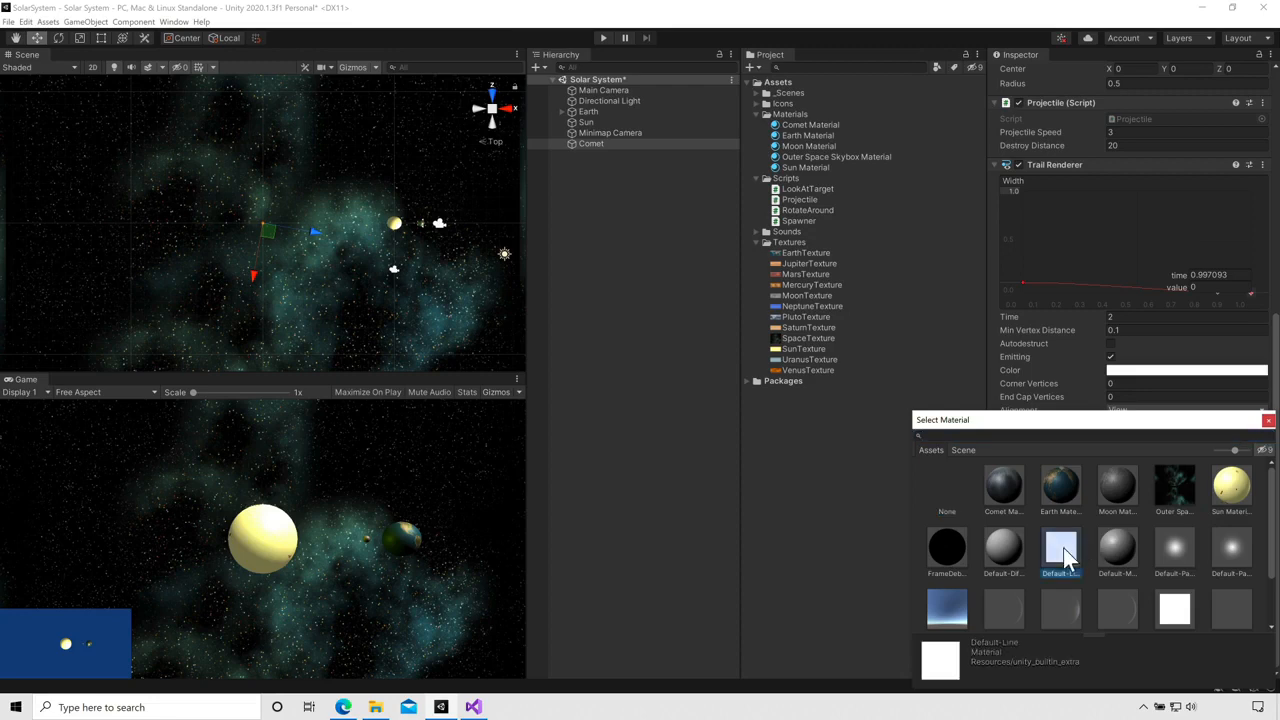
click(1268, 421)
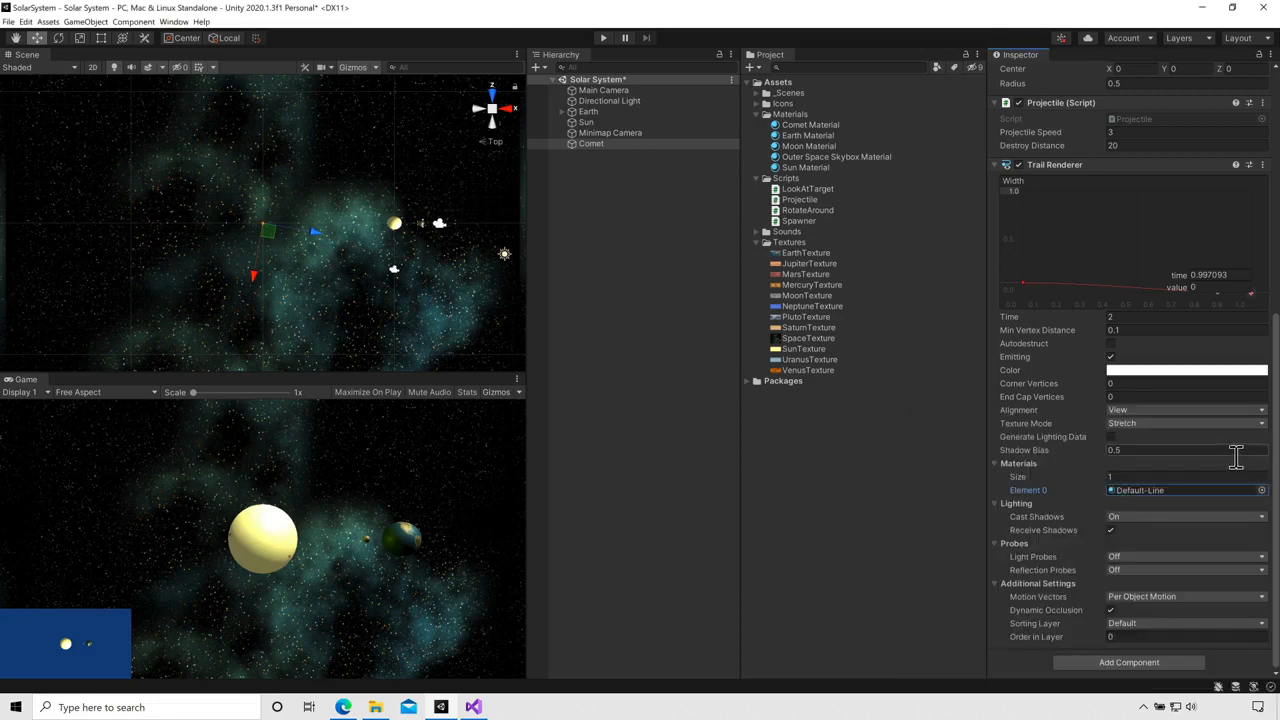
Run the game briefly to check the Comet's tapered trail with its new material
click(603, 38)
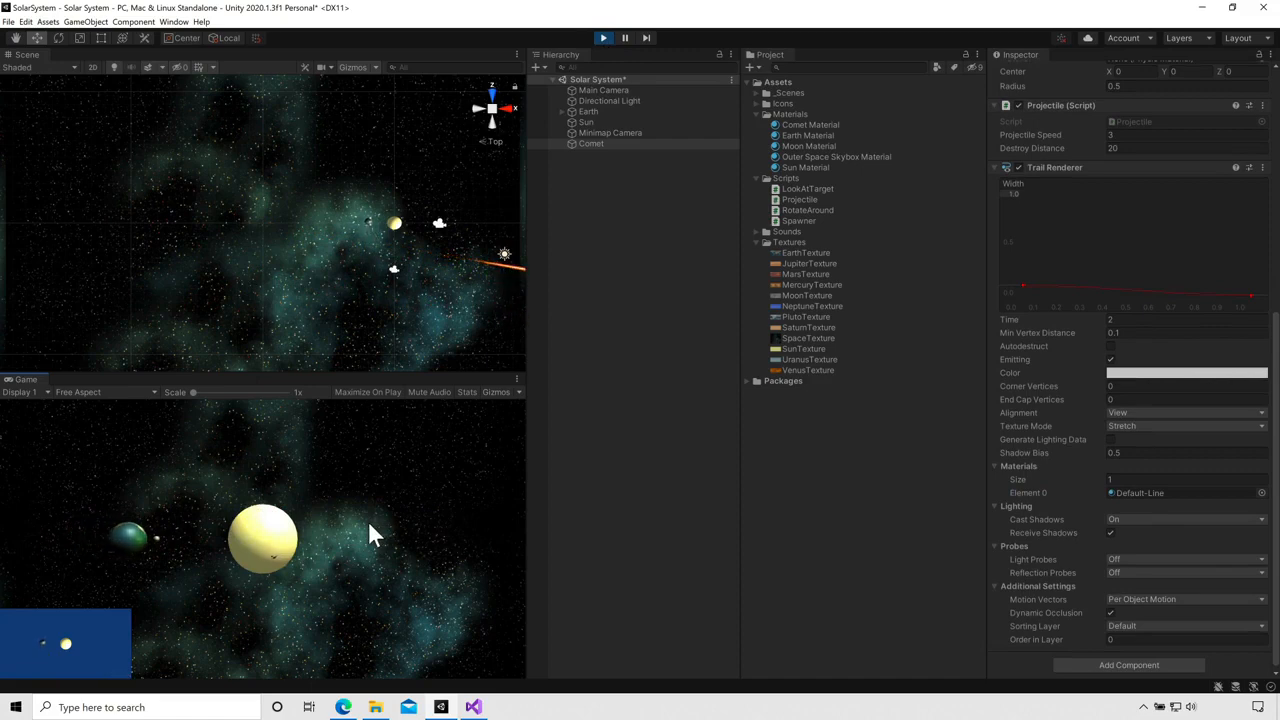
click(604, 37)
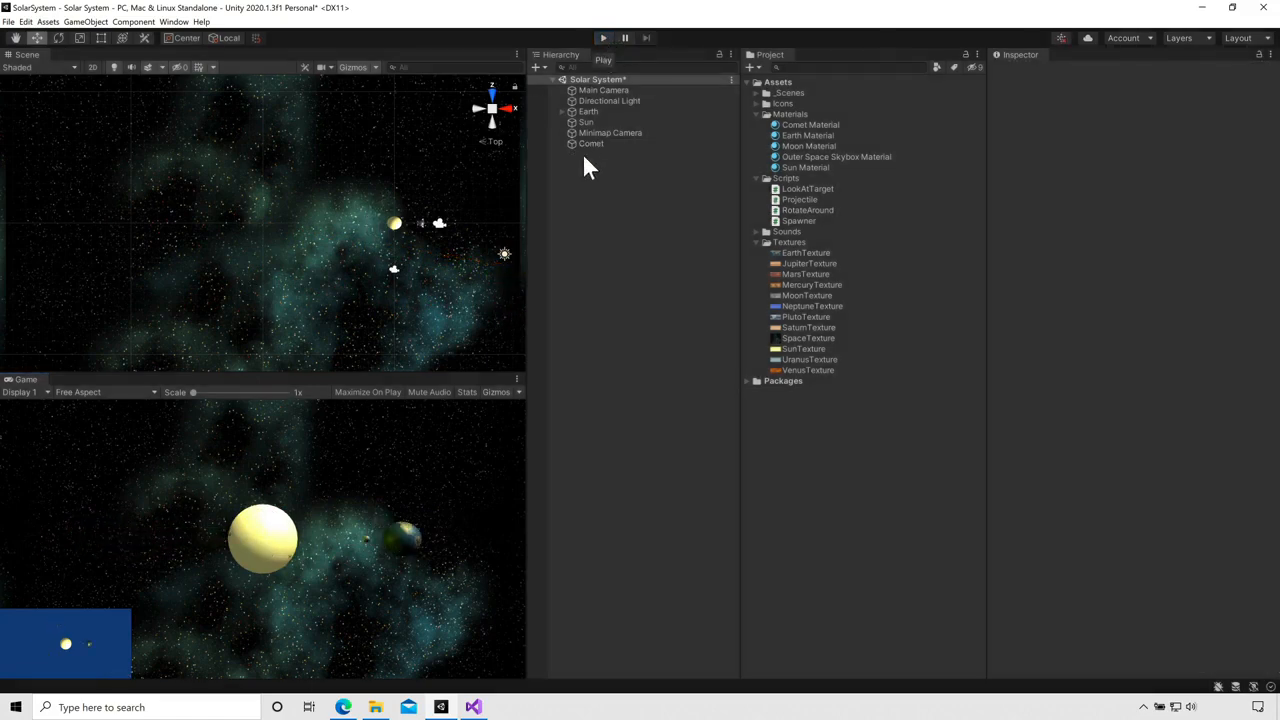
Open the Comet's Trail Renderer colour gradient and set the end alpha key to 0 so the trail fades out
click(590, 143)
scroll(1085, 432, down, 5)
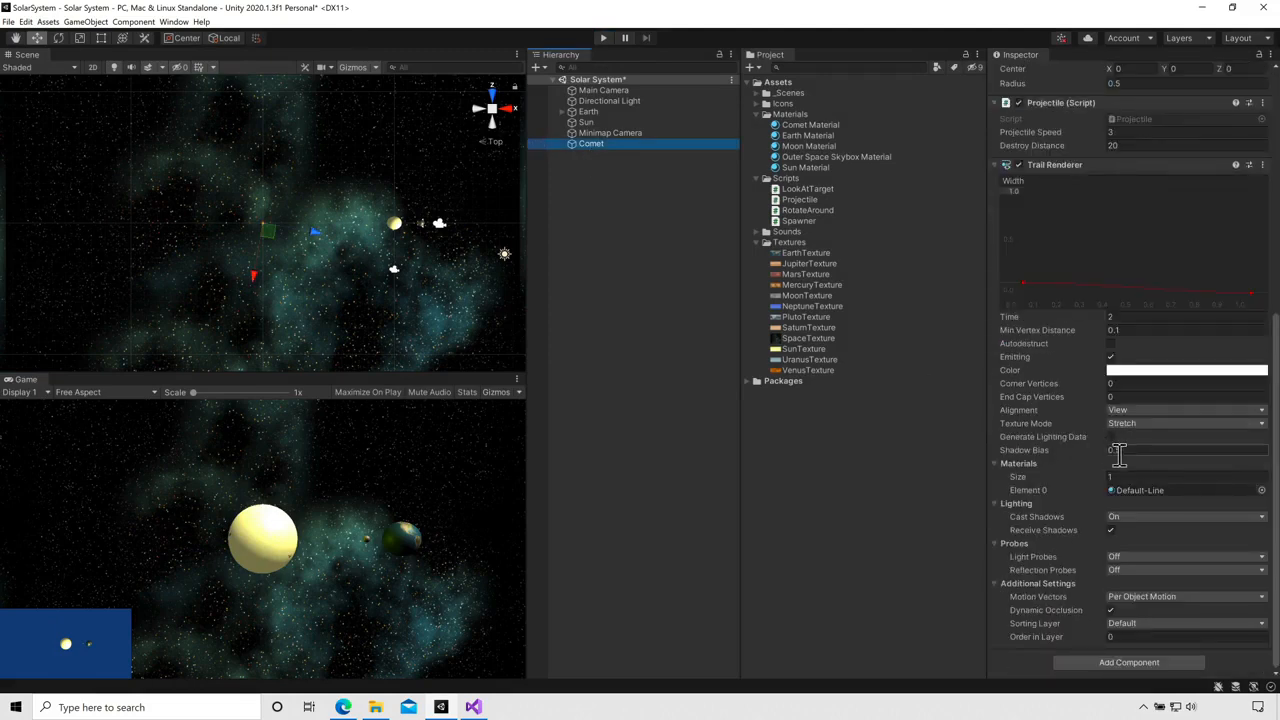
click(1128, 371)
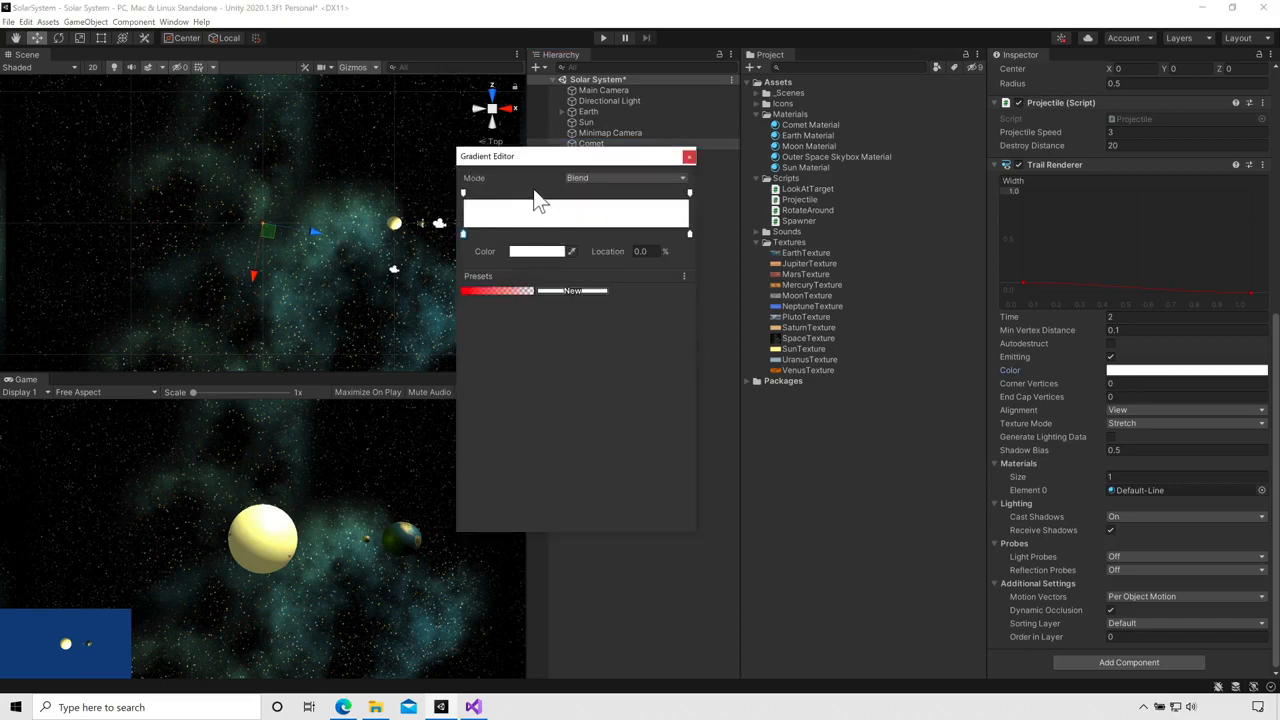
click(464, 194)
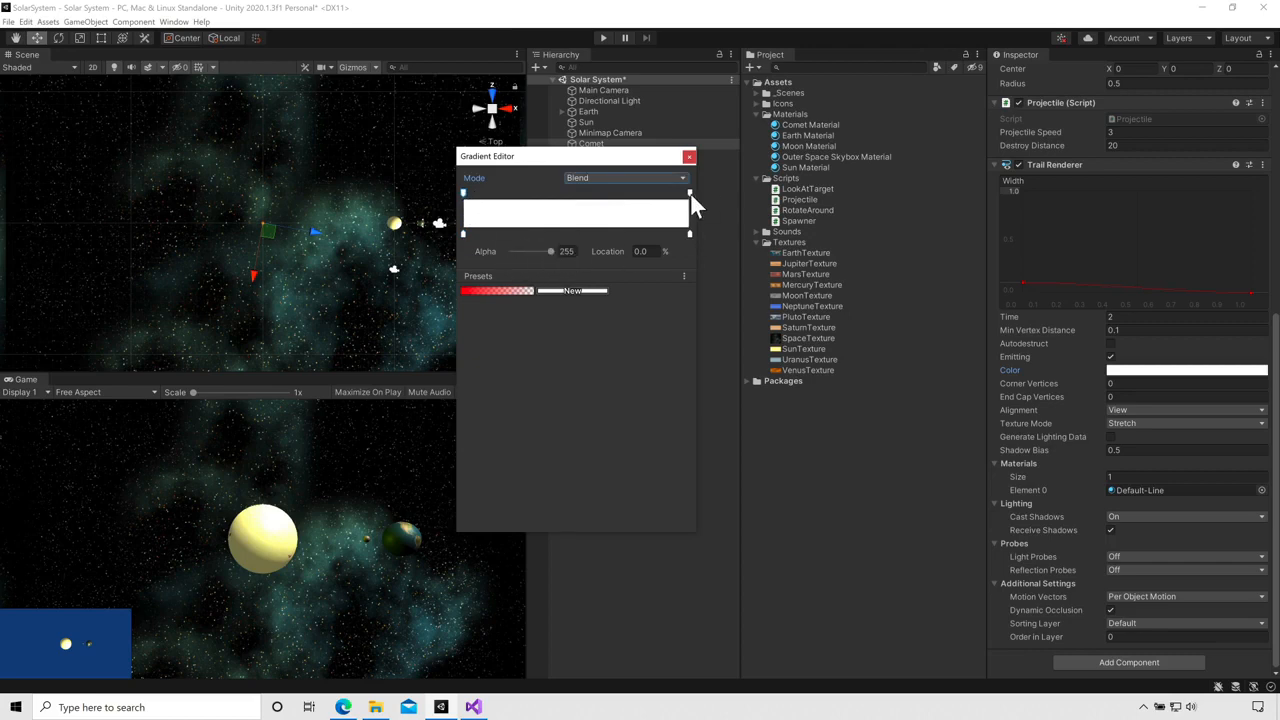
click(690, 192)
click(567, 253)
text(0)
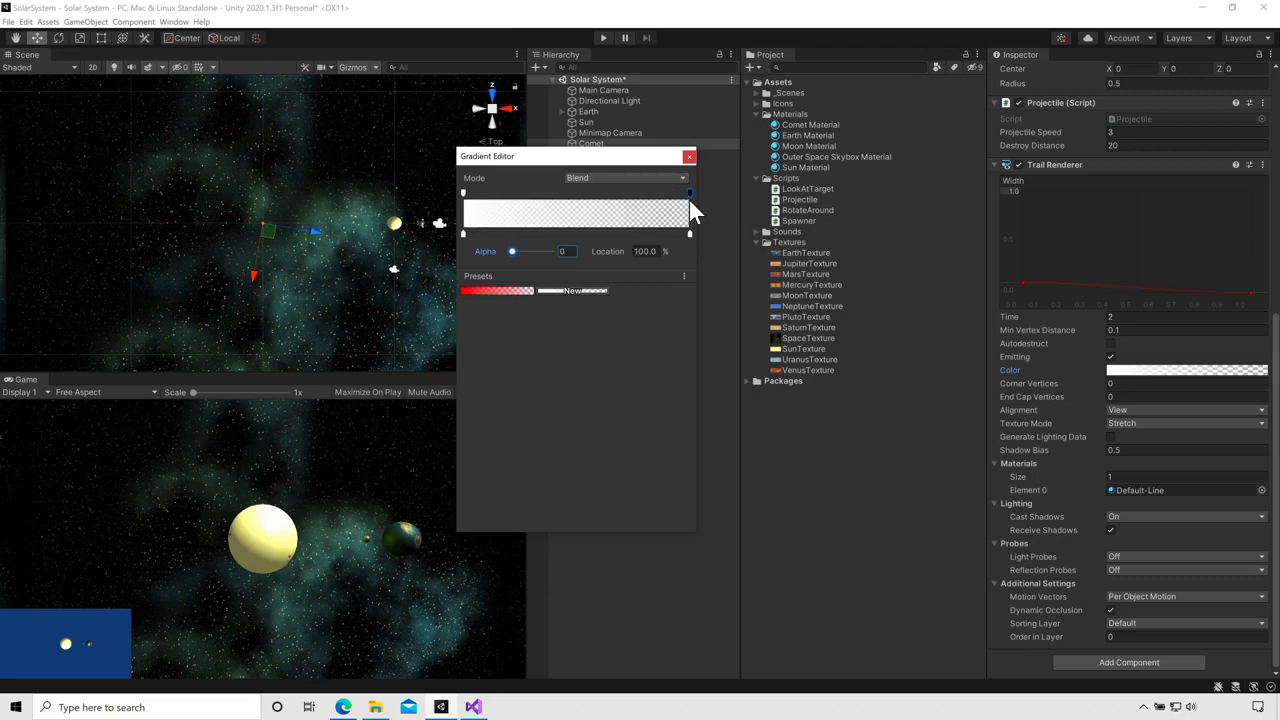
Set the trail gradient's start colour to bright yellow (EFF14A) and run the game briefly to check the fading trail
click(463, 234)
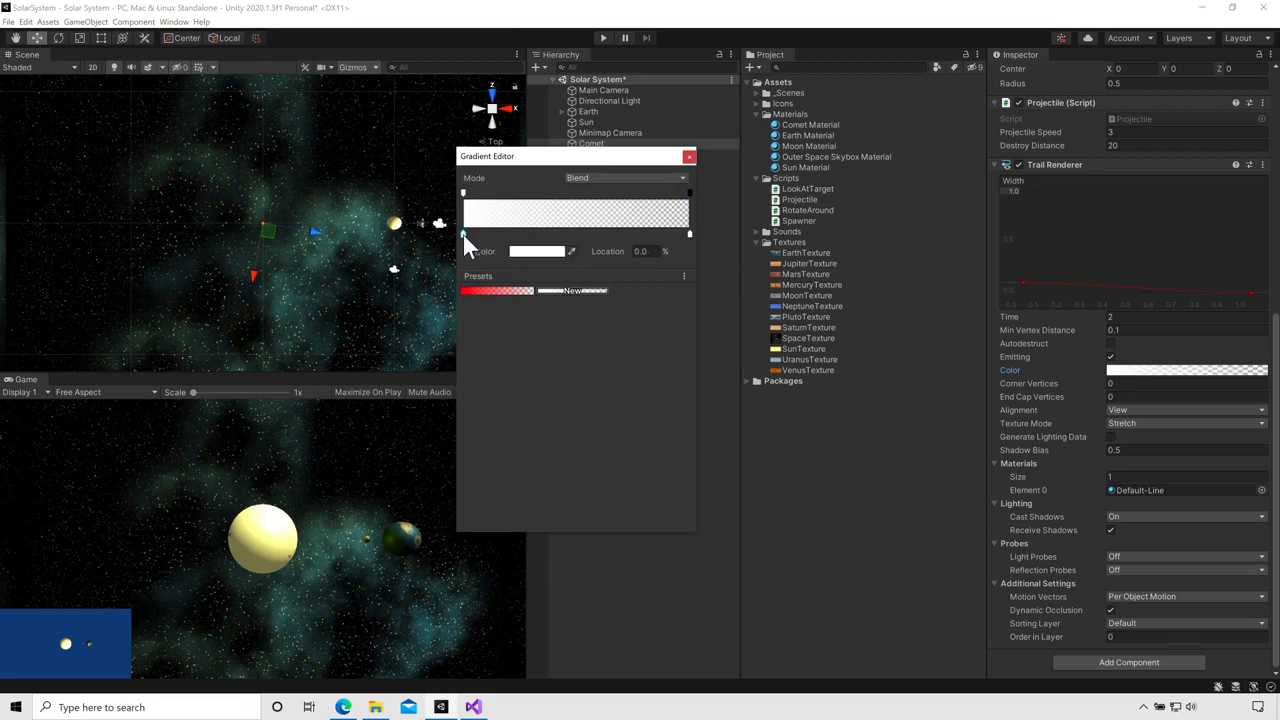
click(527, 252)
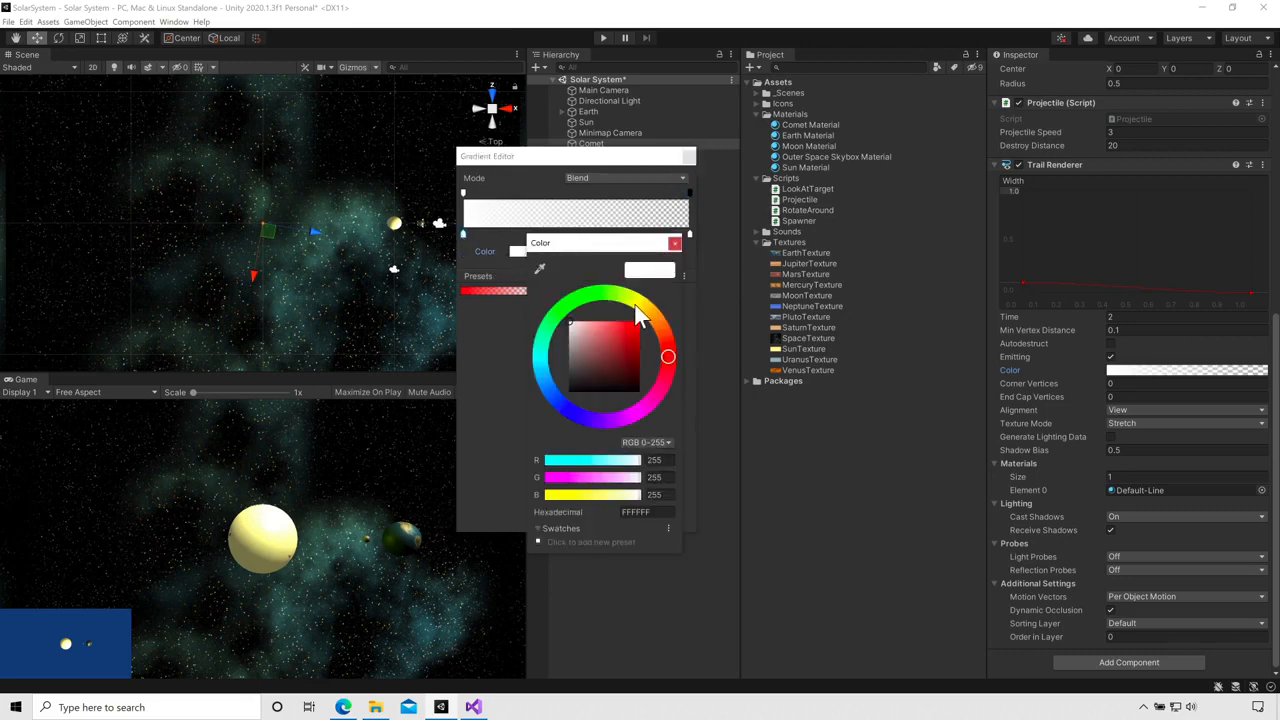
click(636, 301)
click(618, 327)
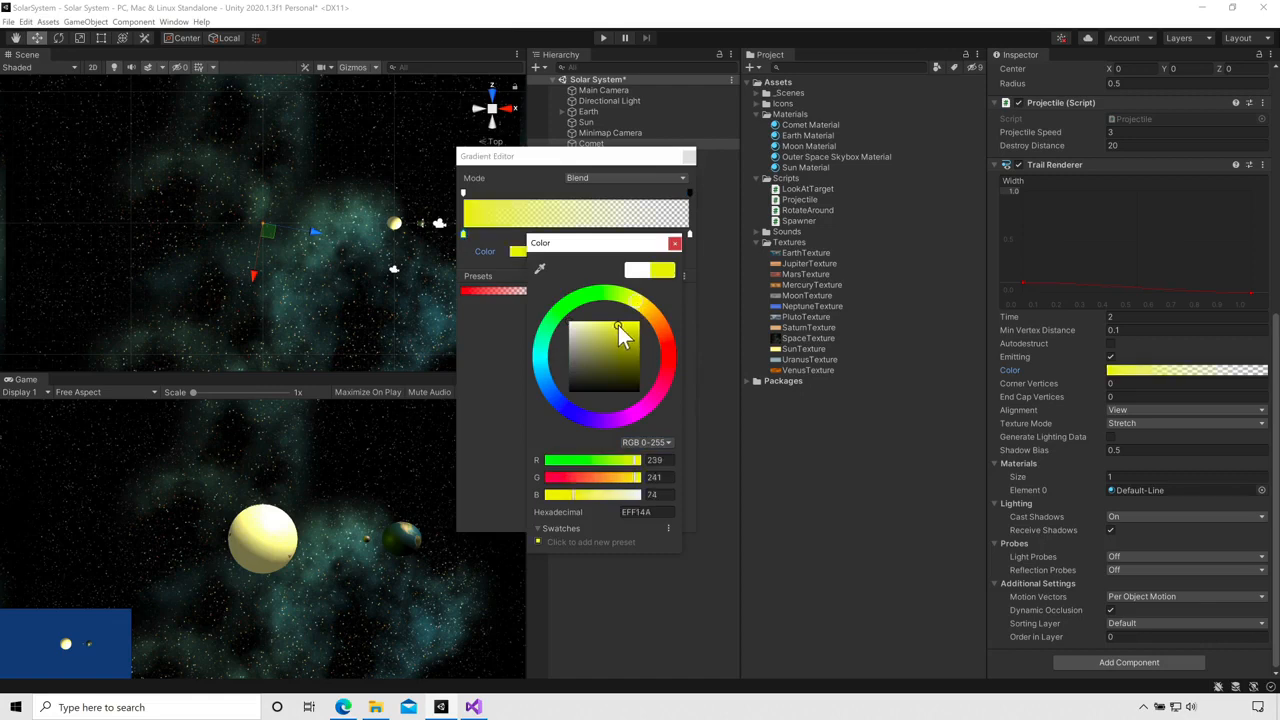
click(675, 243)
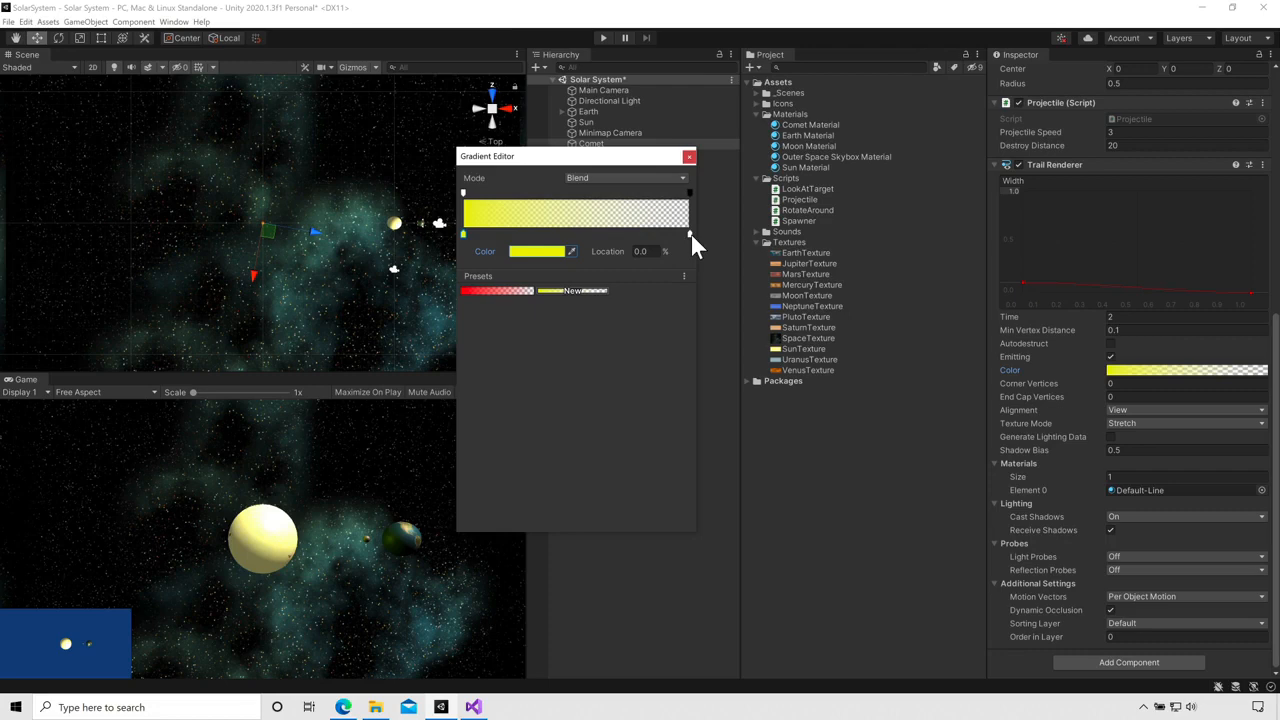
click(688, 158)
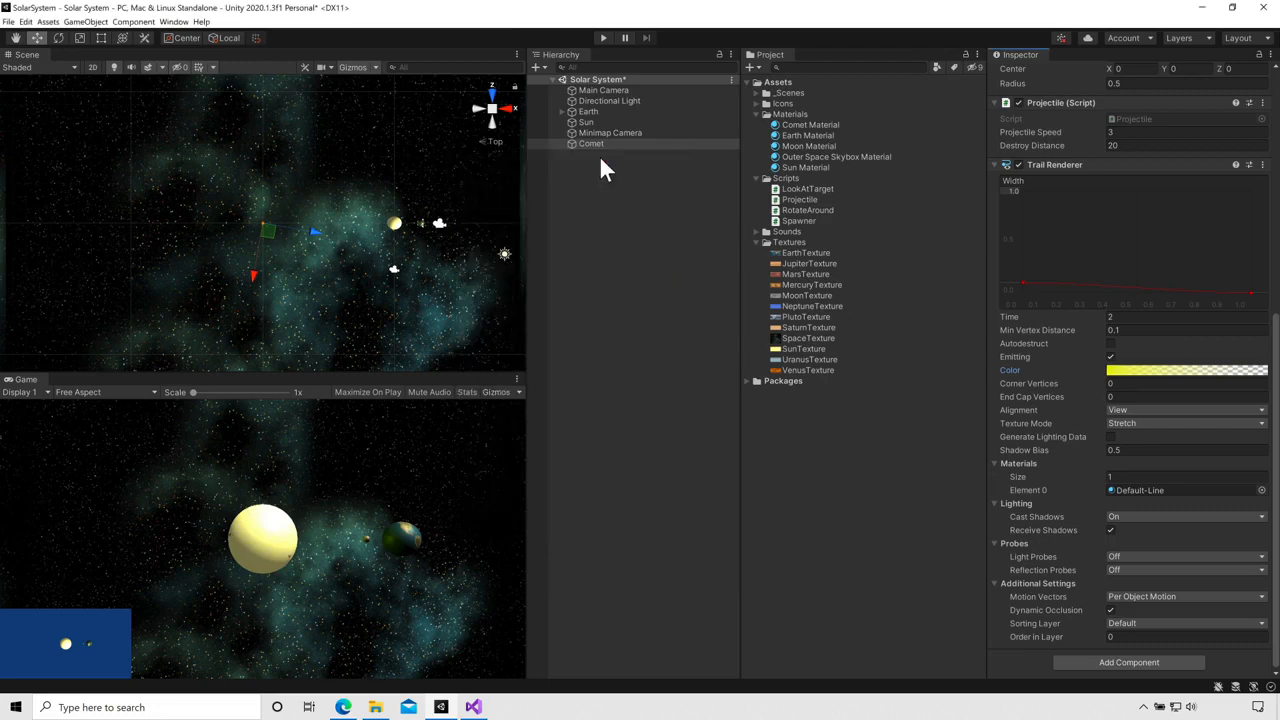
click(605, 39)
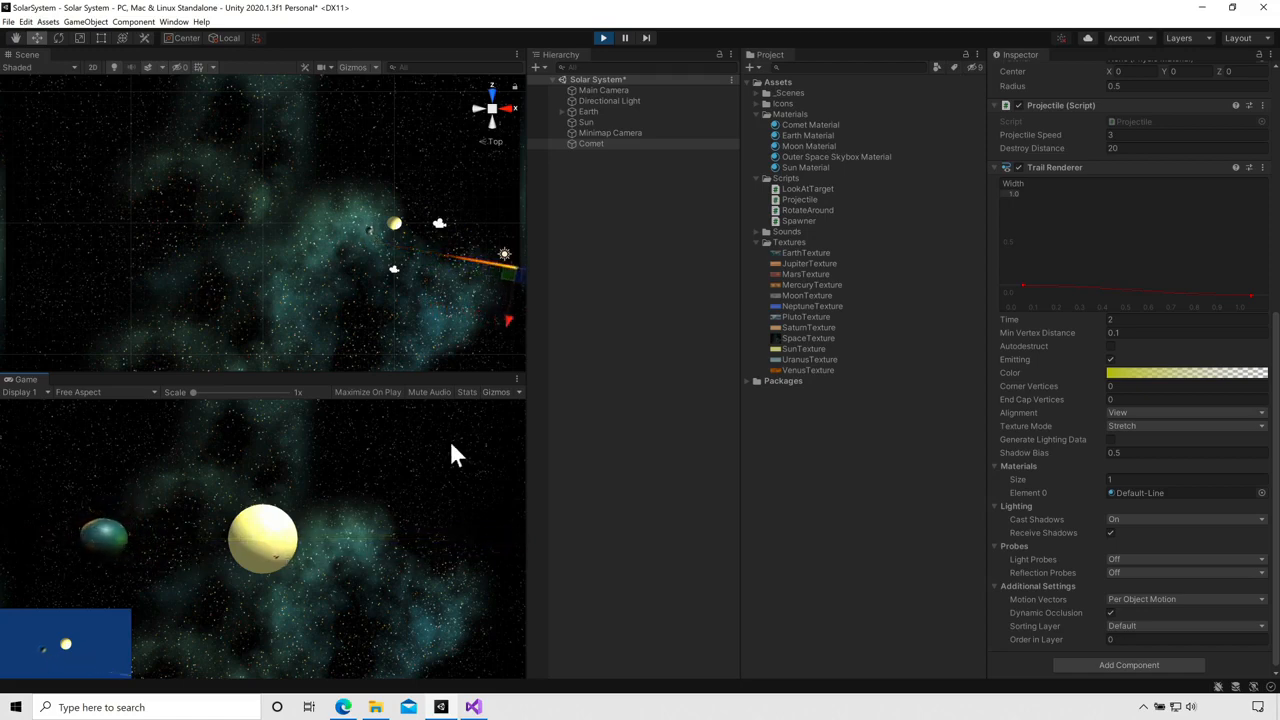
click(602, 38)
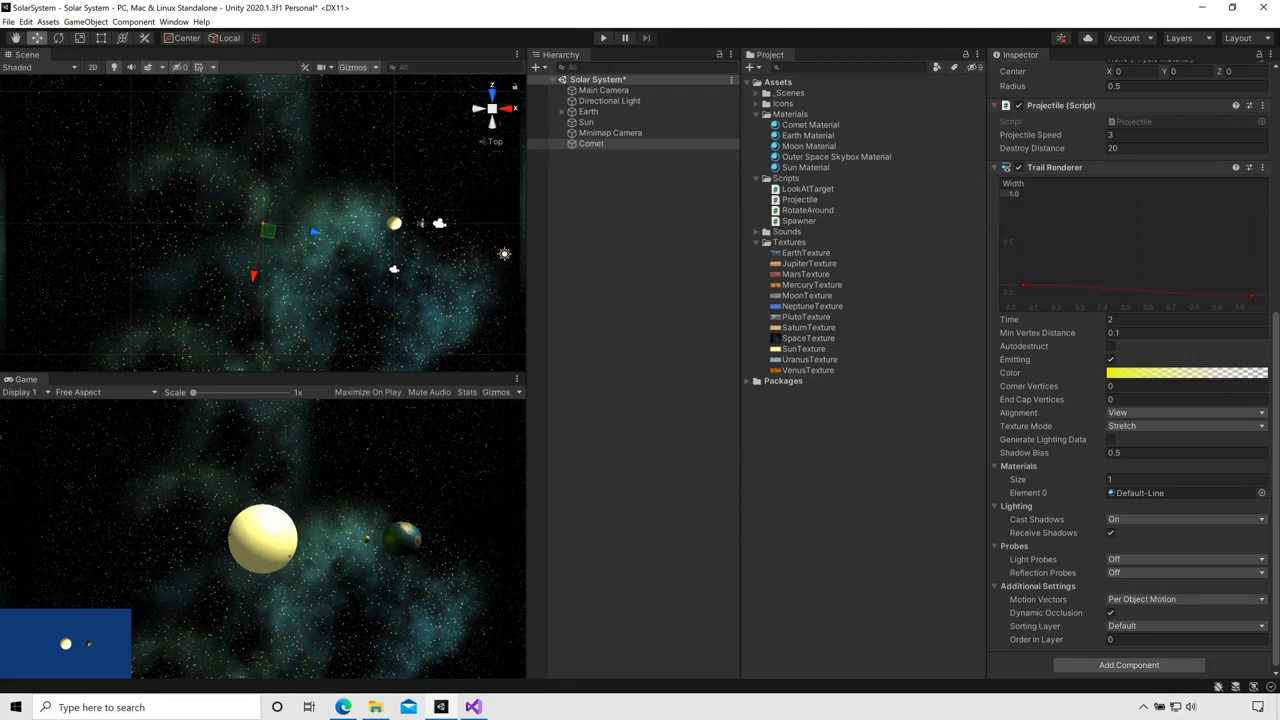
Find the dronedarkandscary clip among the project's sounds and listen to a preview of it
click(757, 231)
click(827, 253)
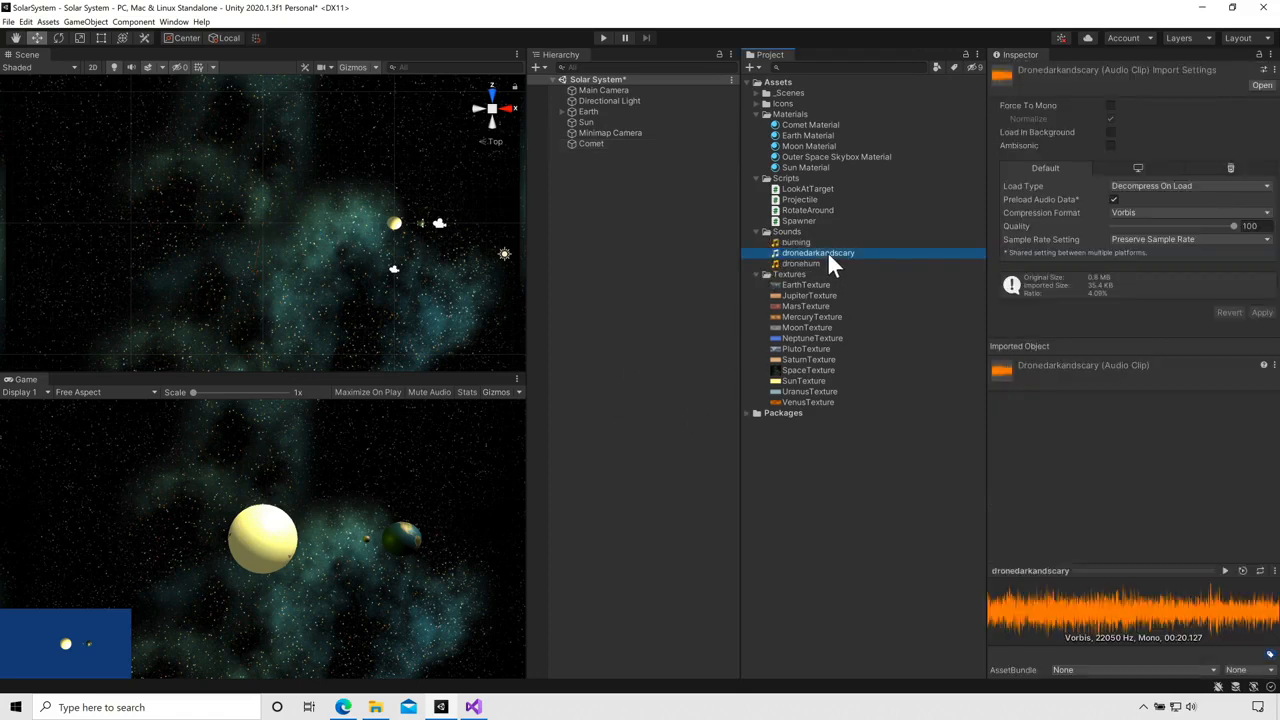
click(1224, 570)
click(1224, 570)
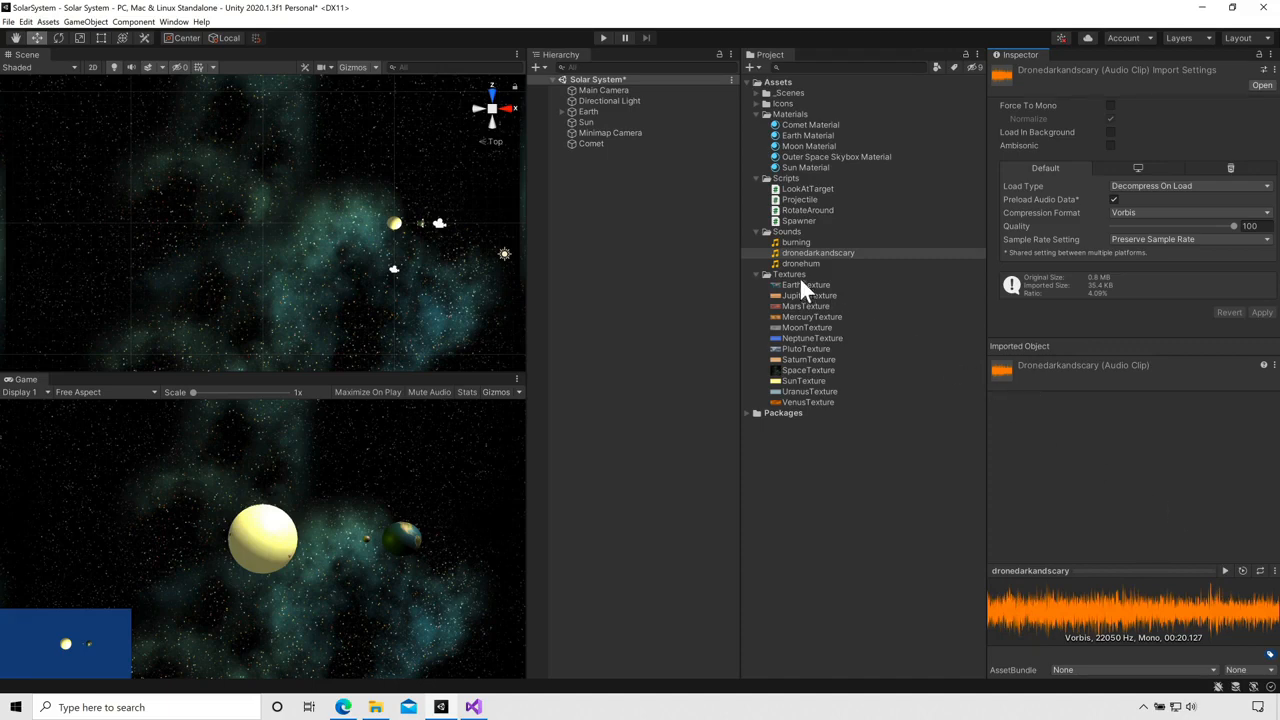
Attach the dronedarkandscary clip to the Comet and enable looping on its Audio Source
drag(790, 254, 598, 142)
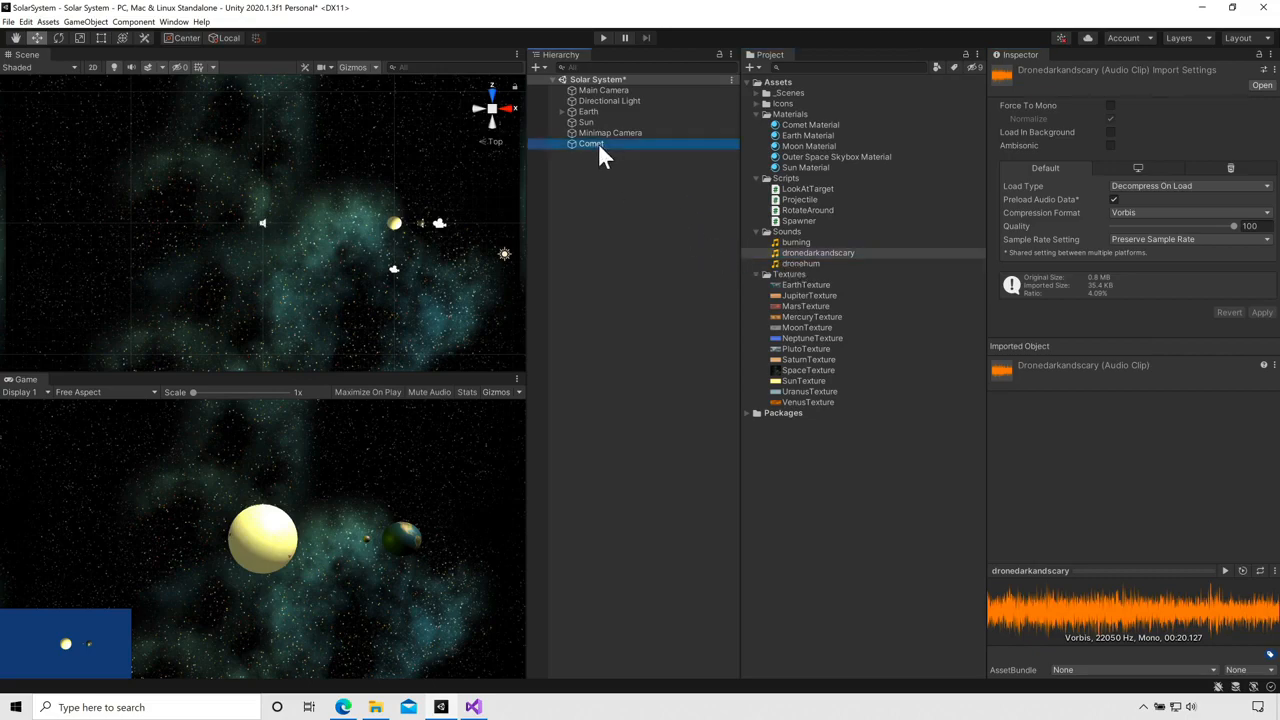
scroll(1065, 340, down, 10)
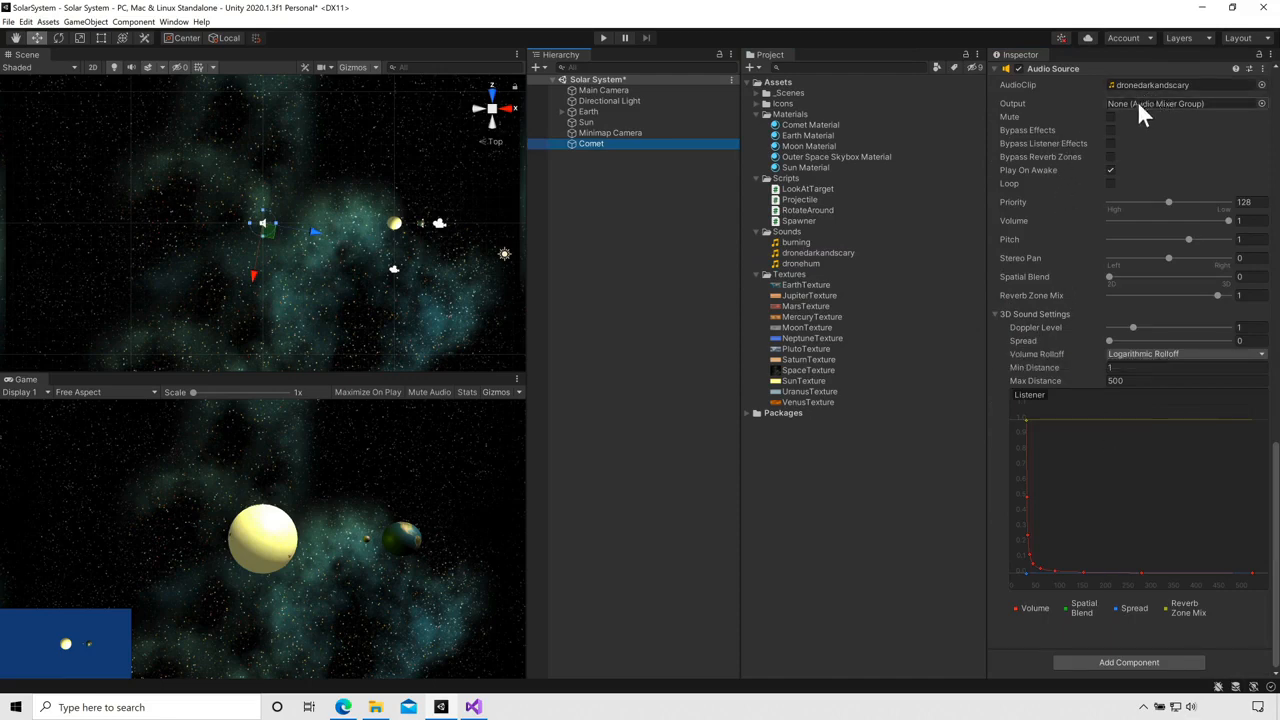
click(1110, 184)
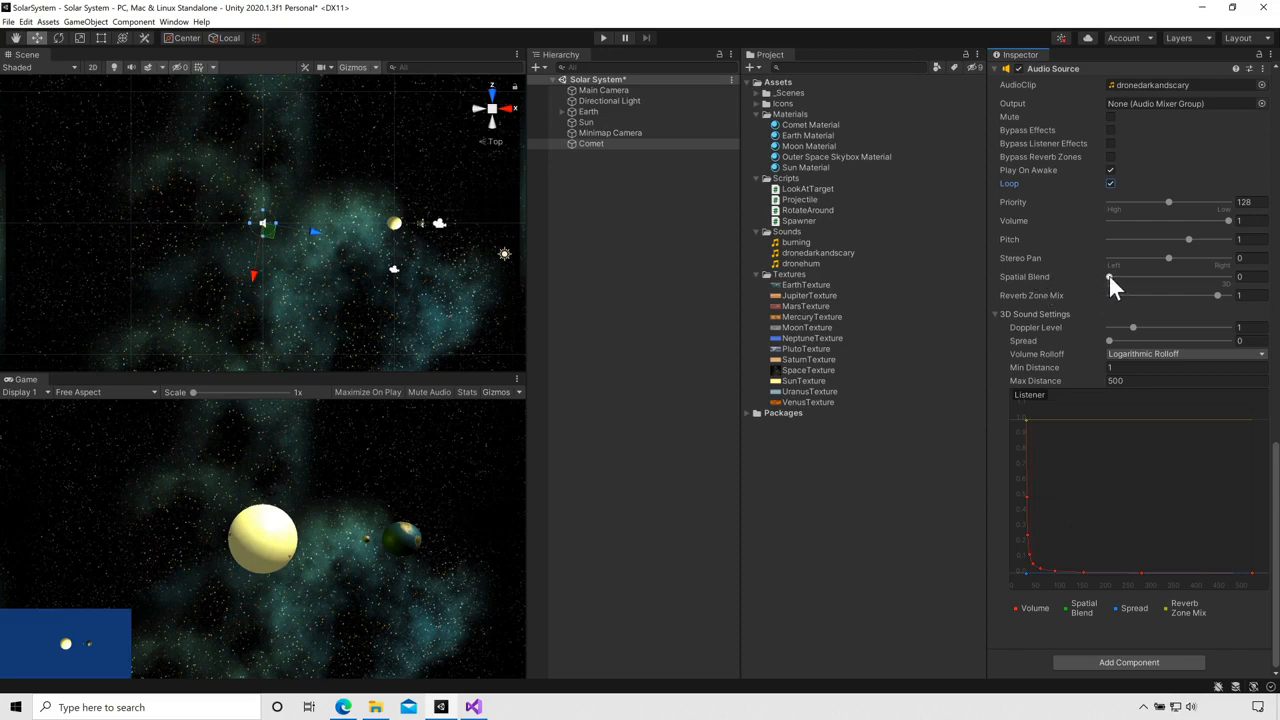
Make the Comet's sound fully 3D with spatial blend 1 and max distance 10, and run the game to hear it
drag(1109, 276, 1249, 289)
click(1039, 380)
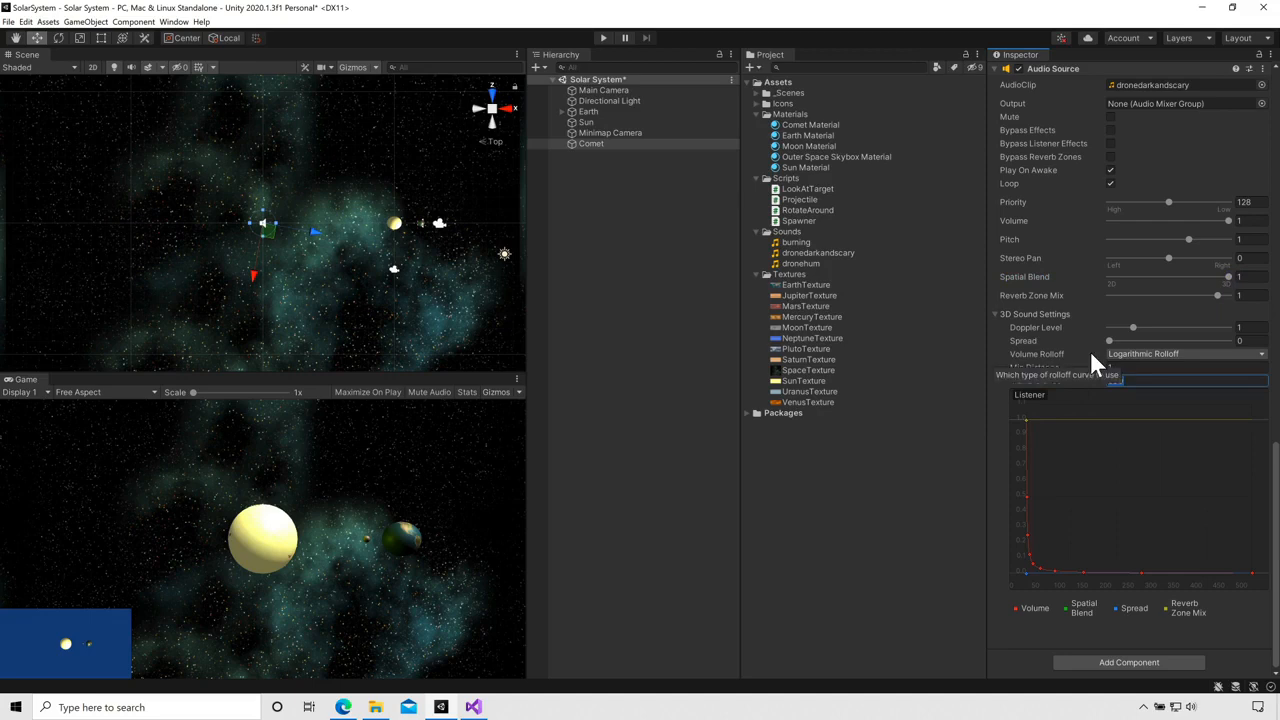
text(10)
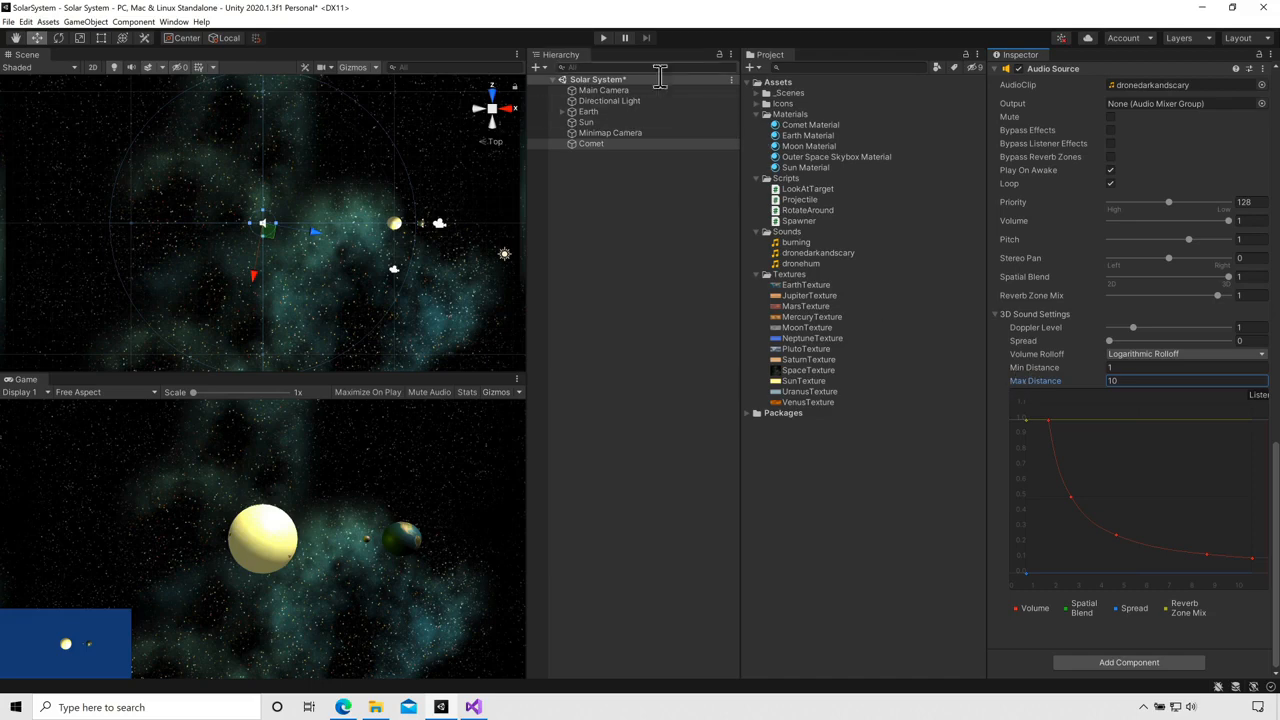
click(604, 38)
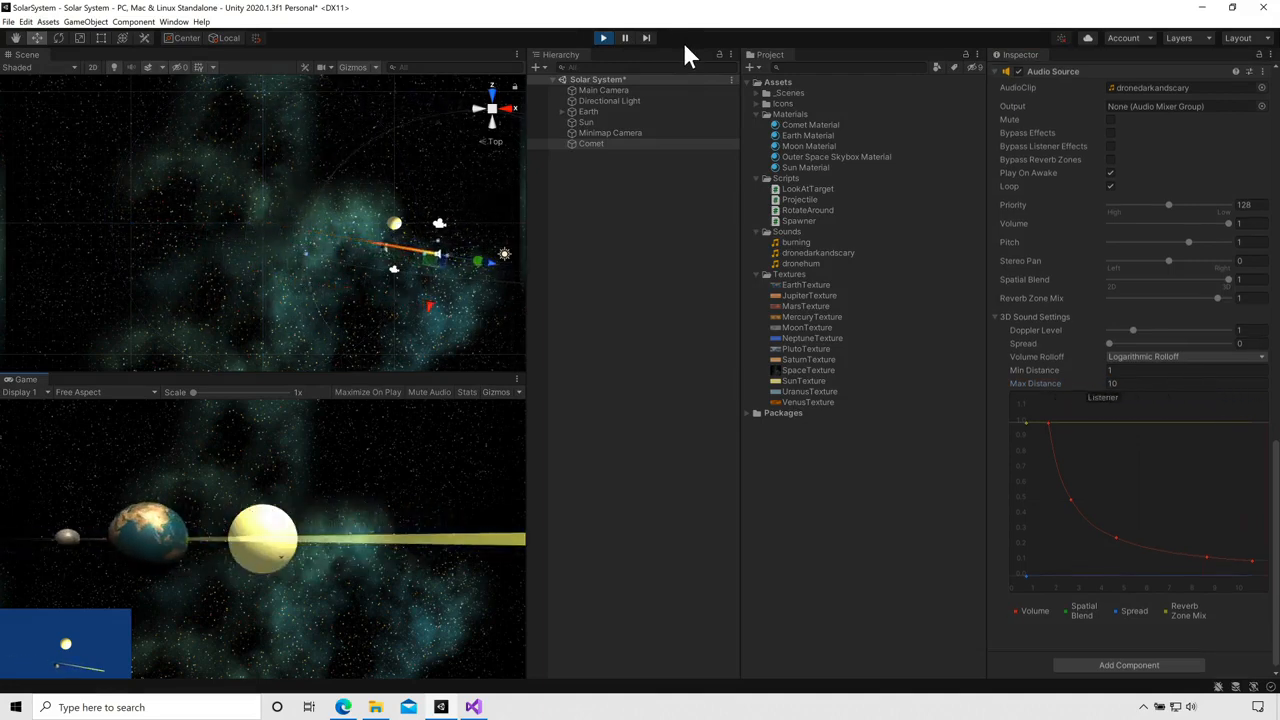
click(604, 36)
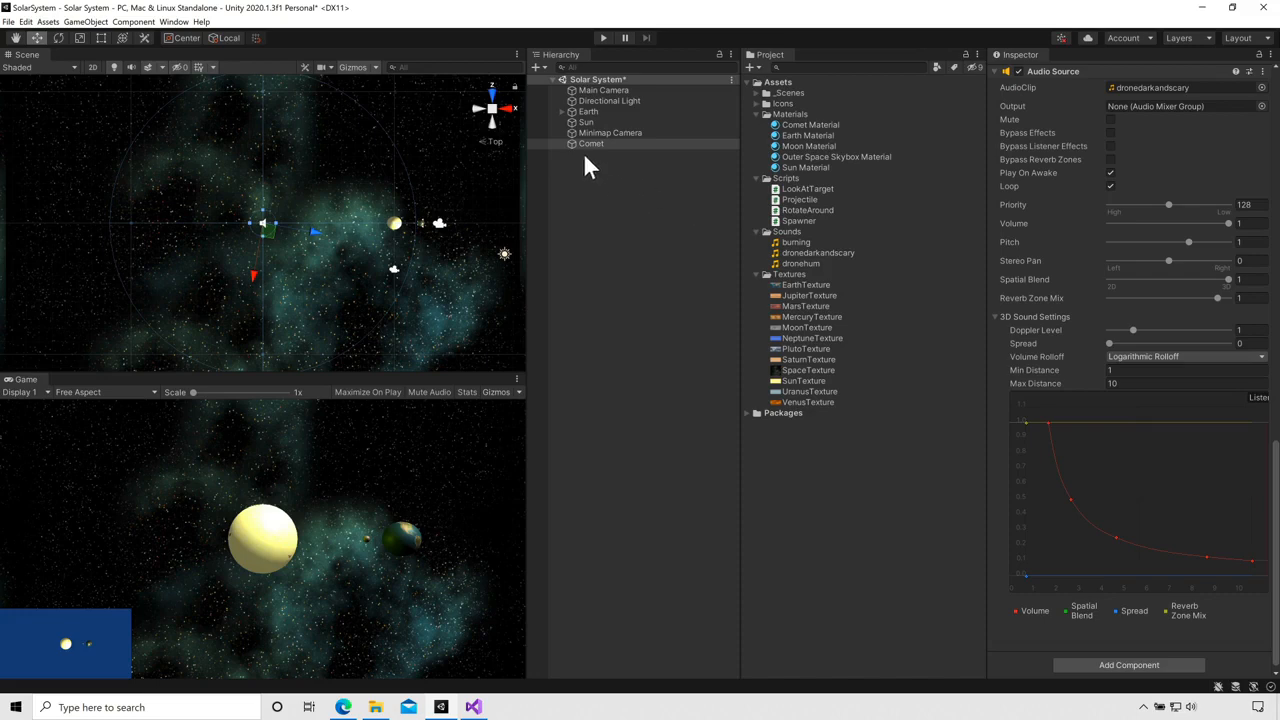
Turn the Comet into a prefab and store it in a new Assets folder named Prefabs
drag(590, 144, 777, 87)
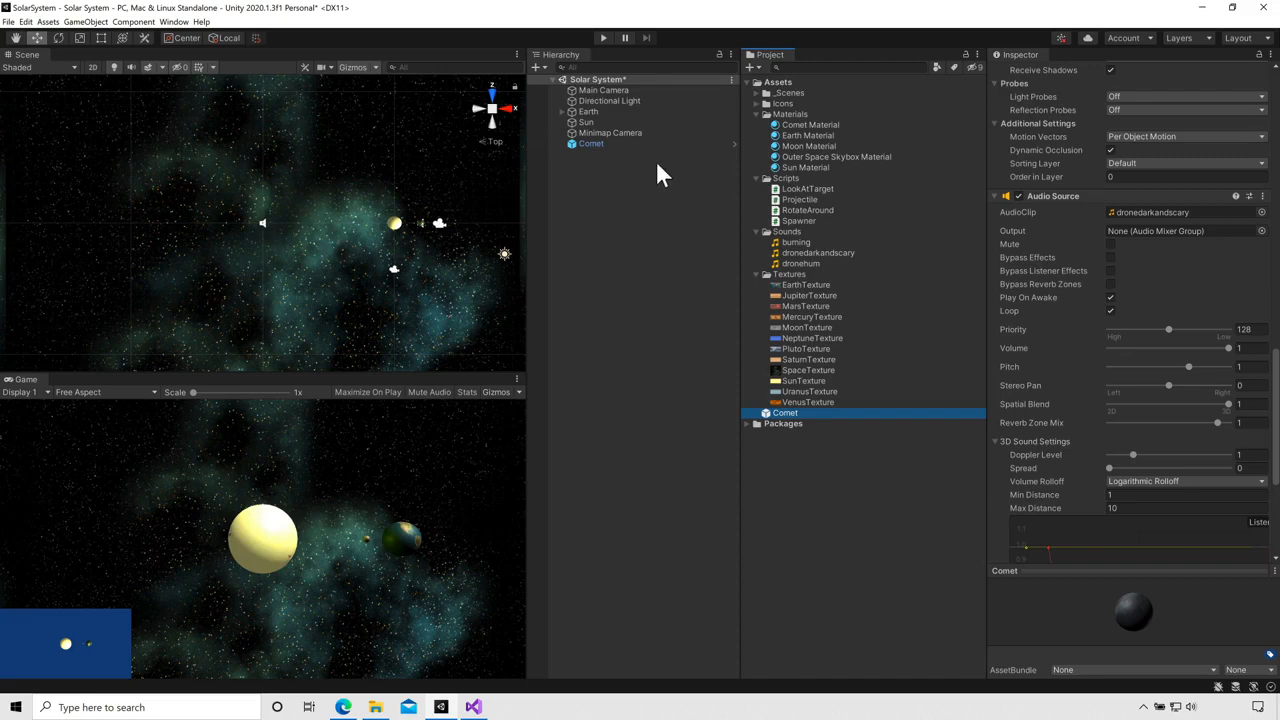
click(753, 66)
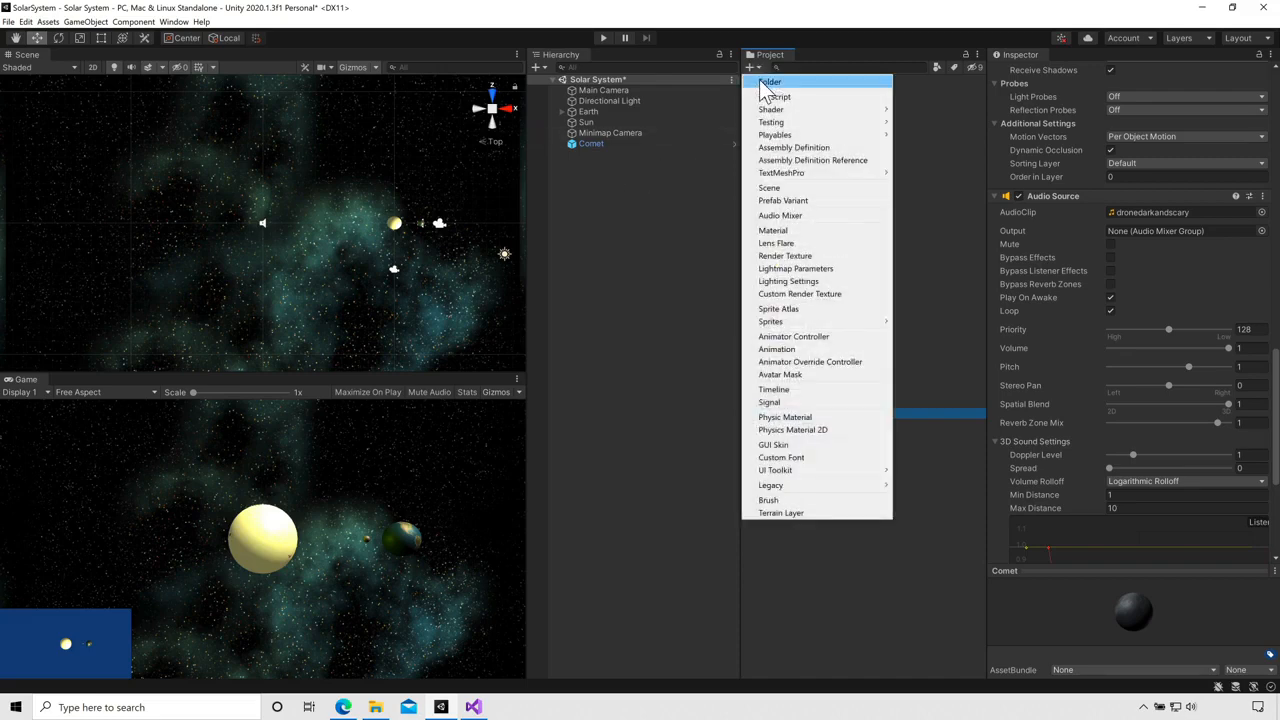
click(773, 83)
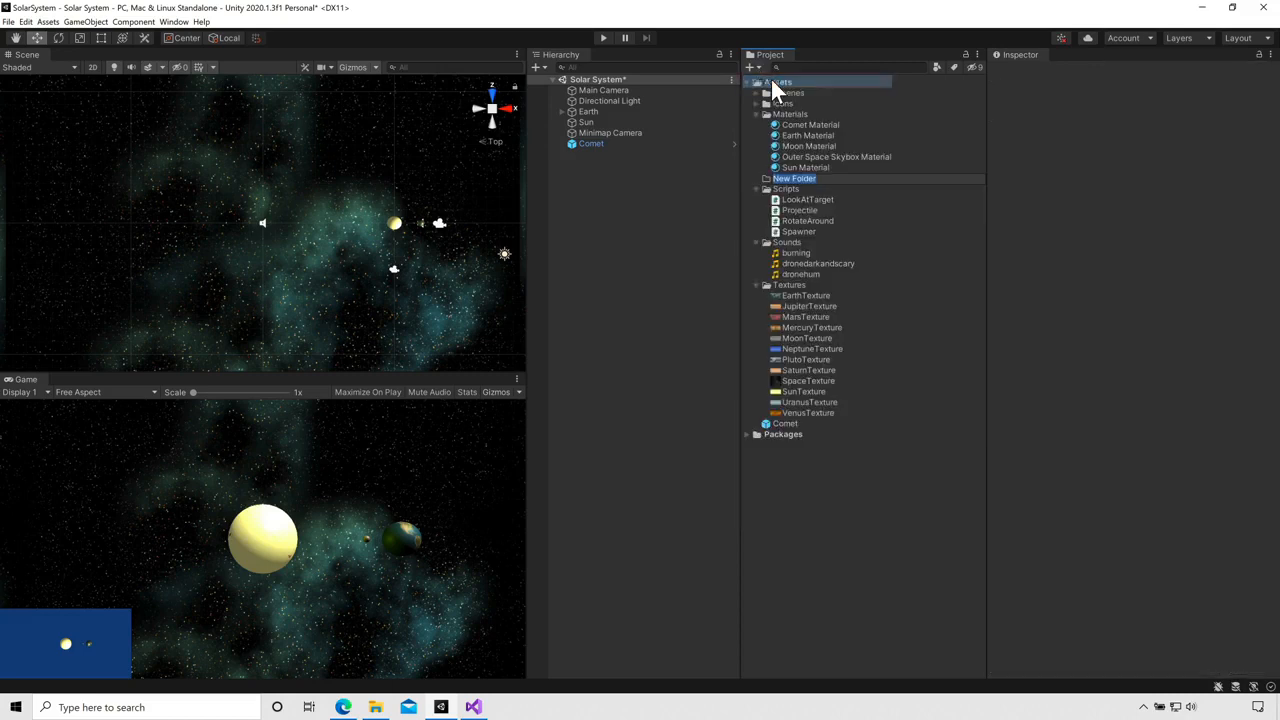
text(Pre)
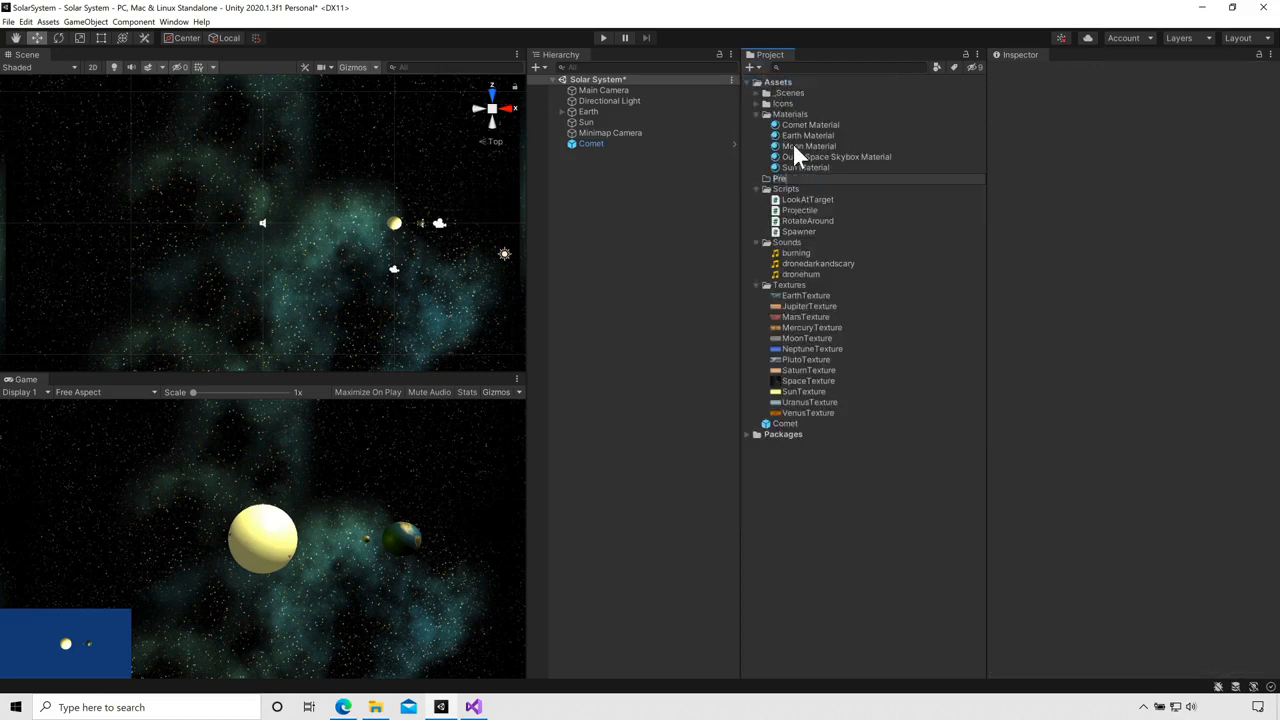
text(fabs)
key(Return)
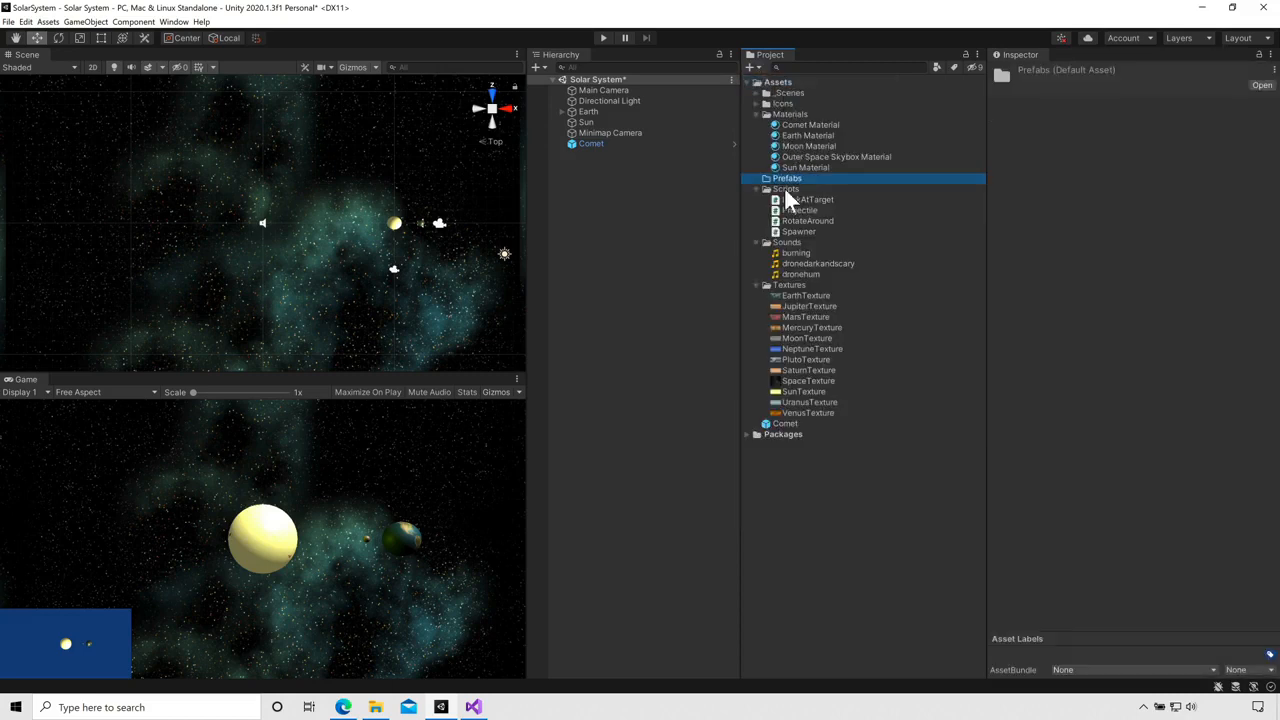
drag(786, 419, 794, 178)
click(758, 178)
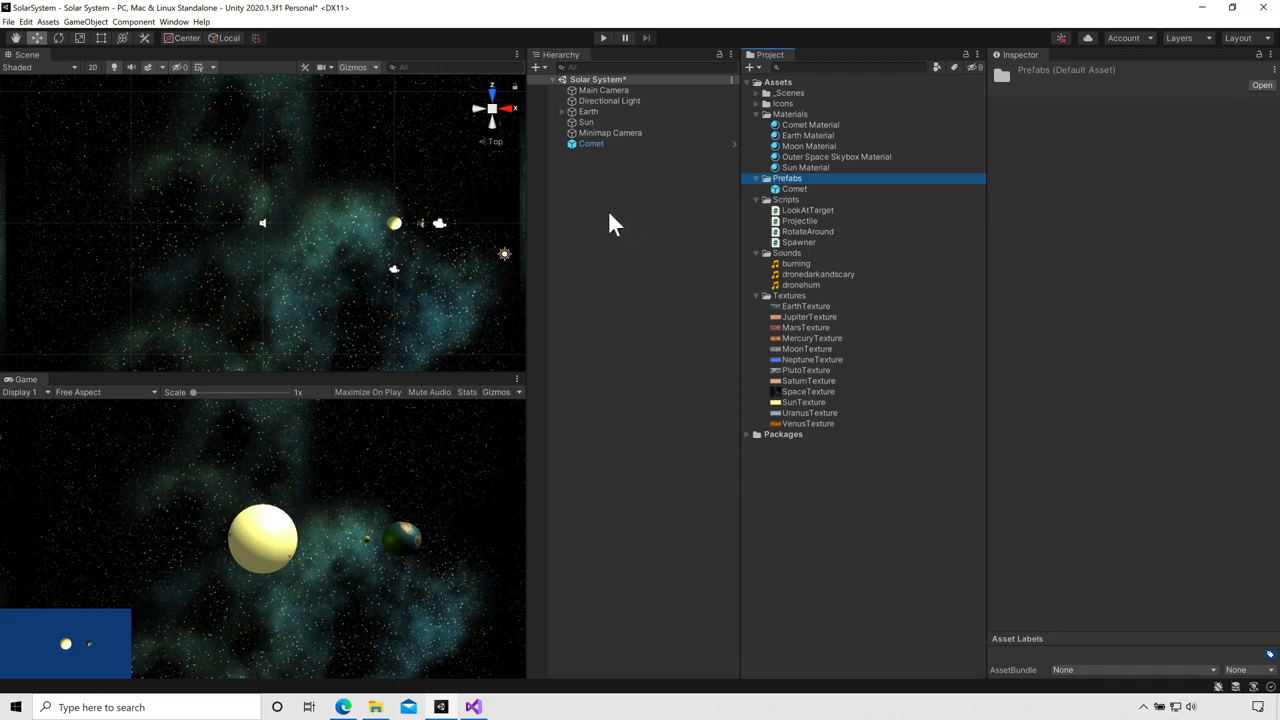
Place three more instances of the Comet prefab around the original in the scene and run the game briefly to test them
click(775, 190)
drag(769, 190, 264, 172)
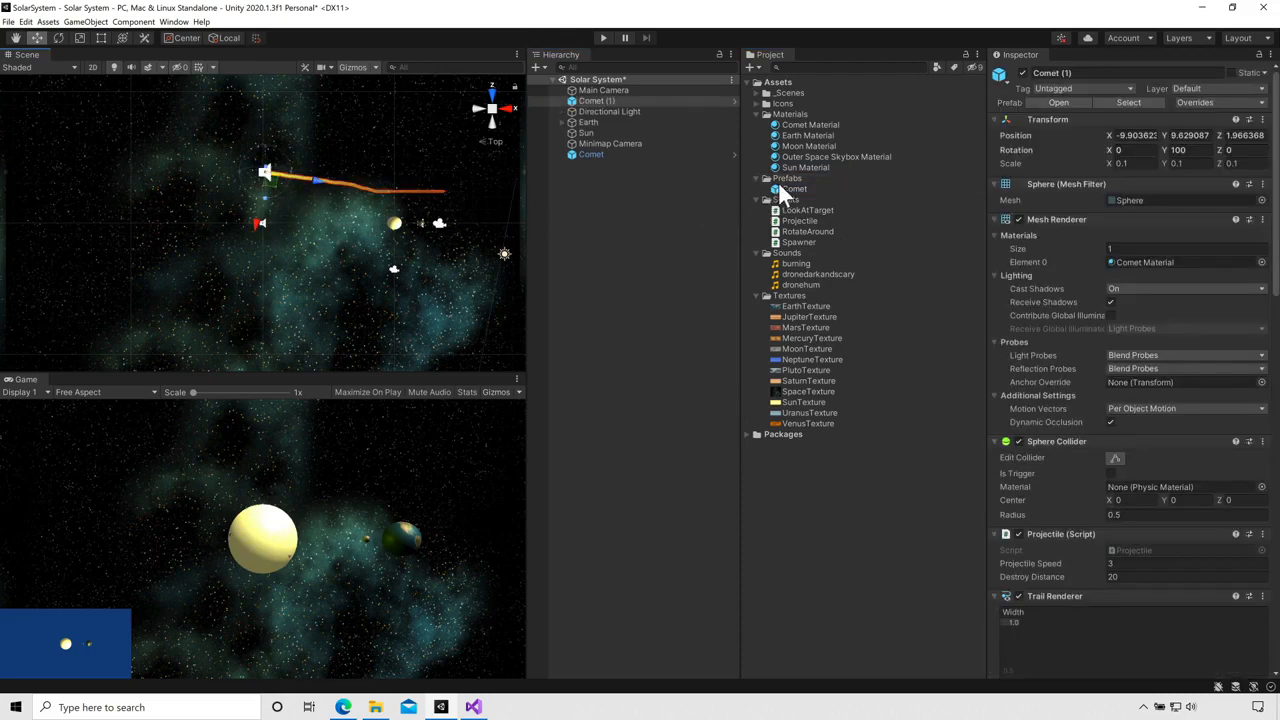
drag(772, 188, 264, 290)
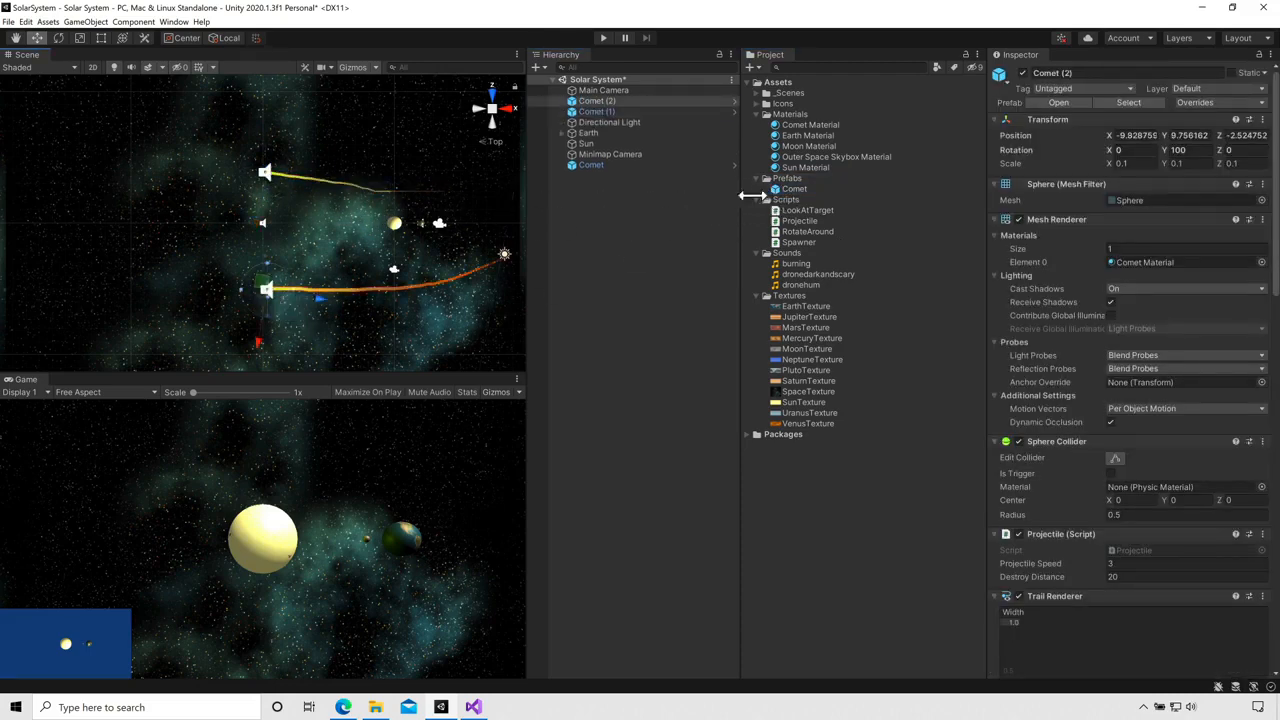
drag(776, 190, 172, 187)
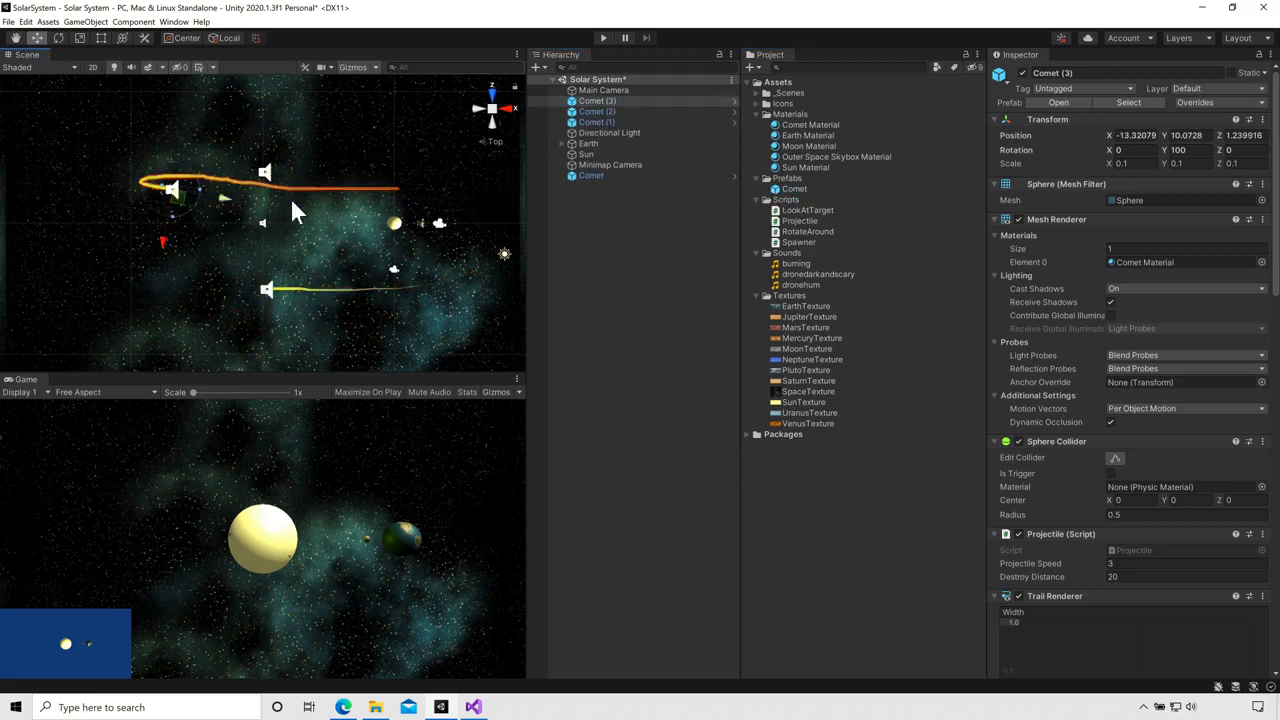
click(603, 38)
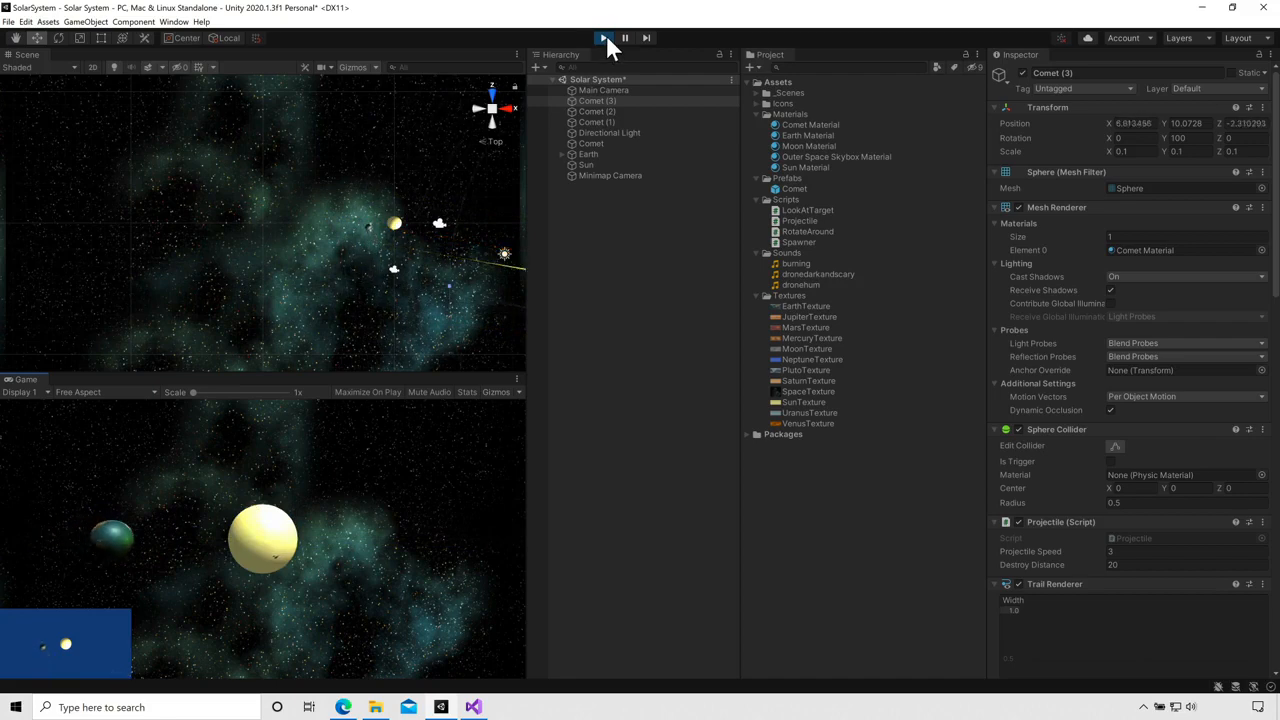
click(605, 38)
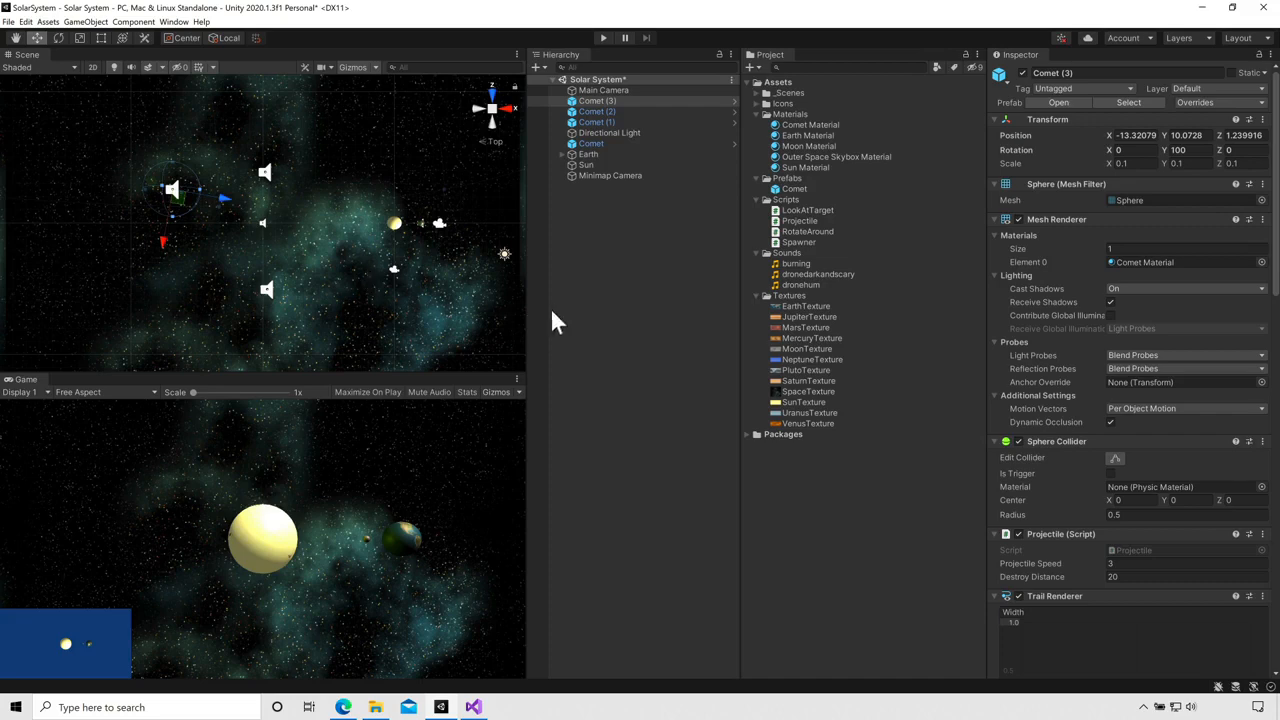
Filter the scene objects by "comet", delete all four Comet instances from the scene, and clear the filter
click(595, 100)
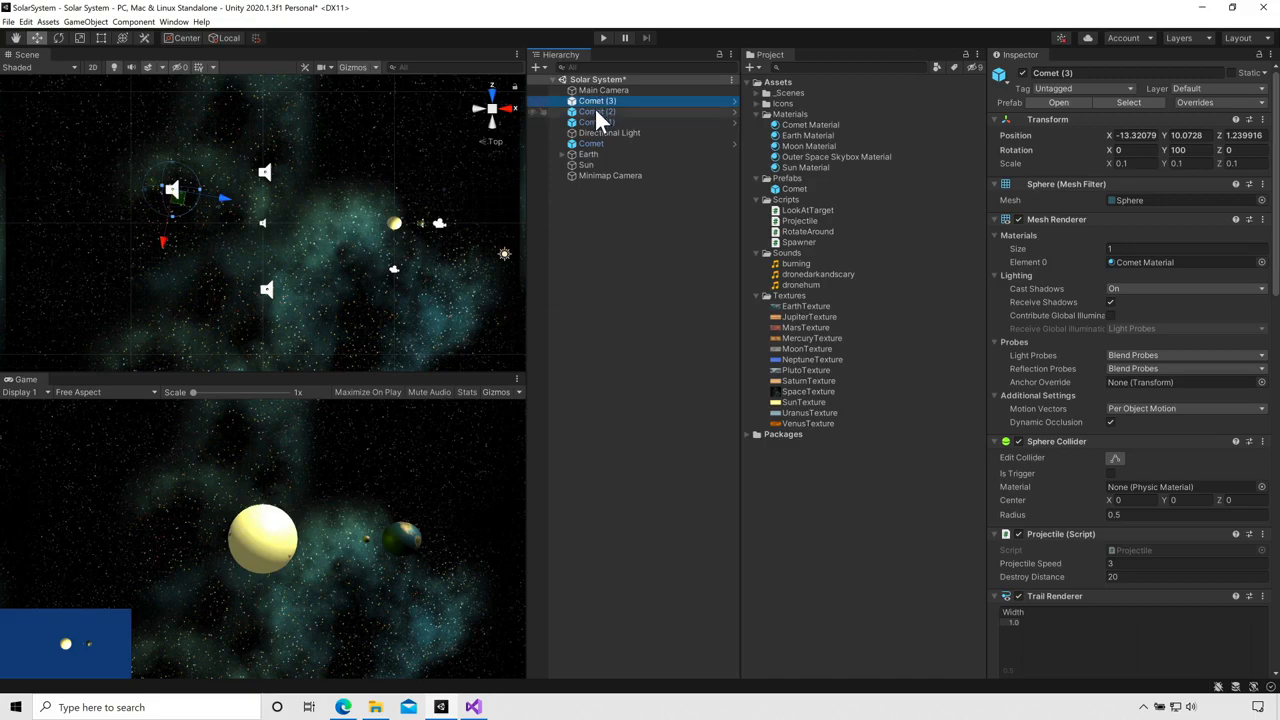
click(600, 68)
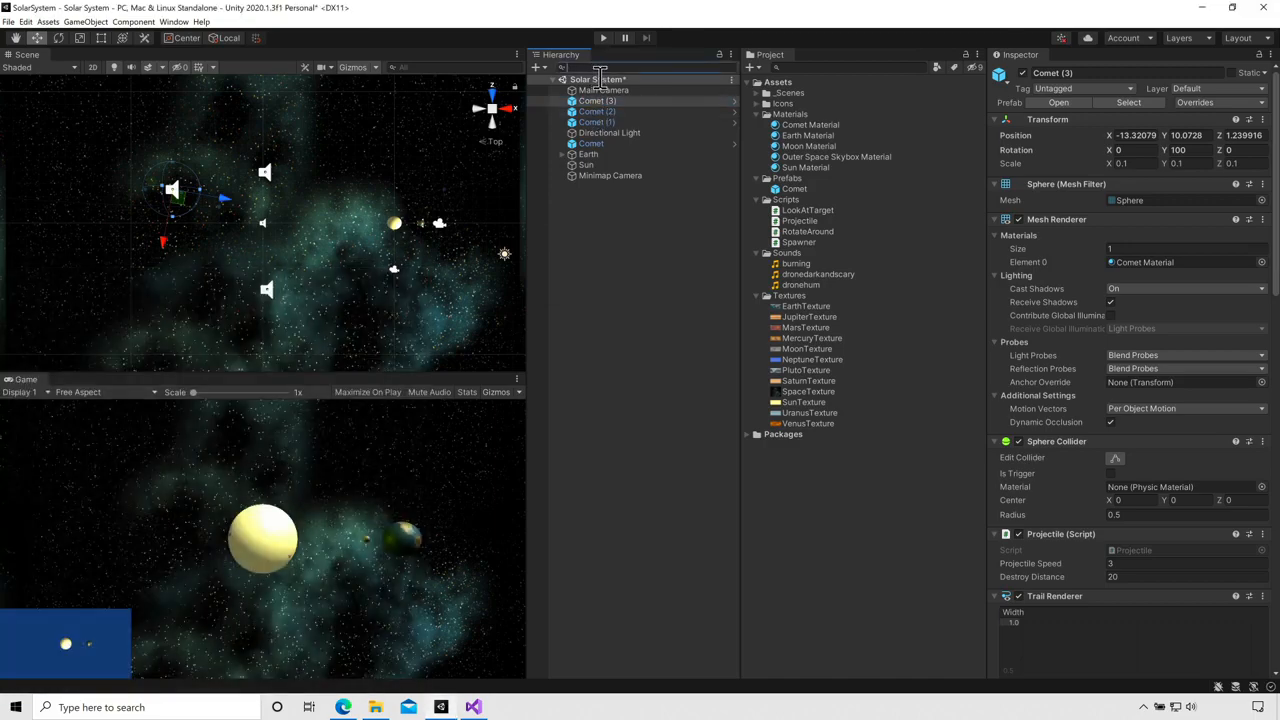
text(comet)
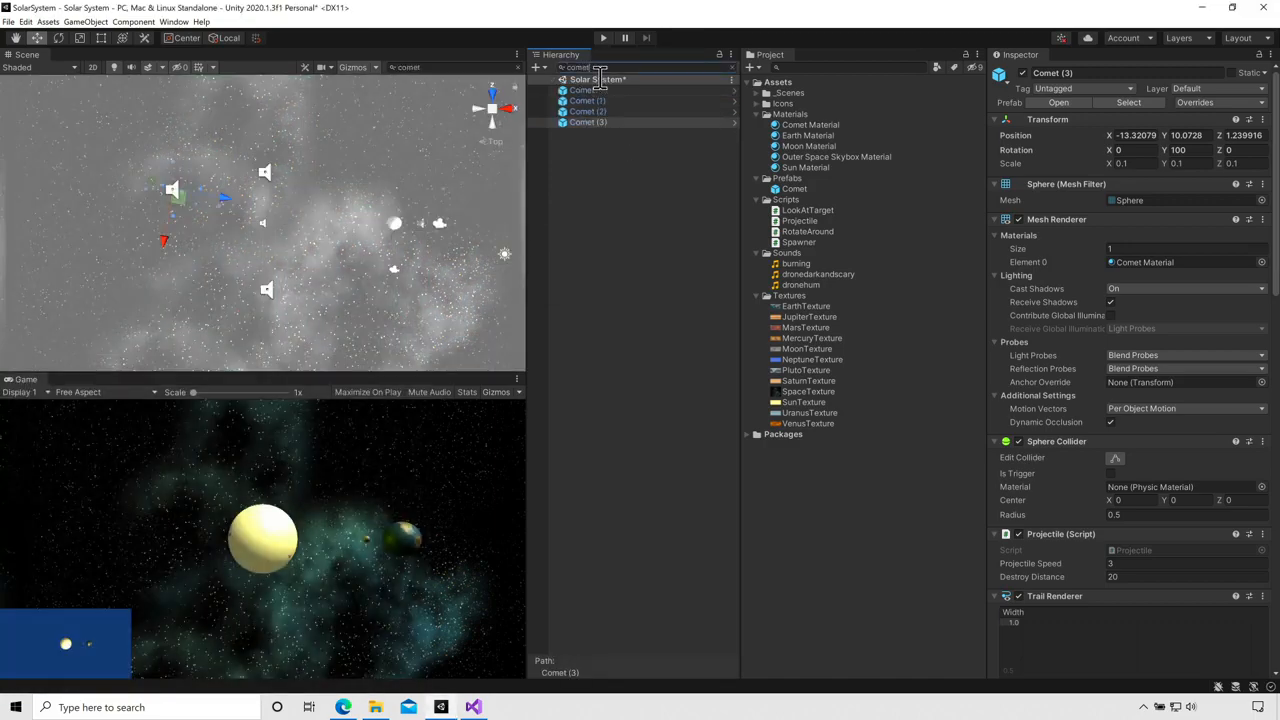
click(617, 201)
key(ctrl+a)
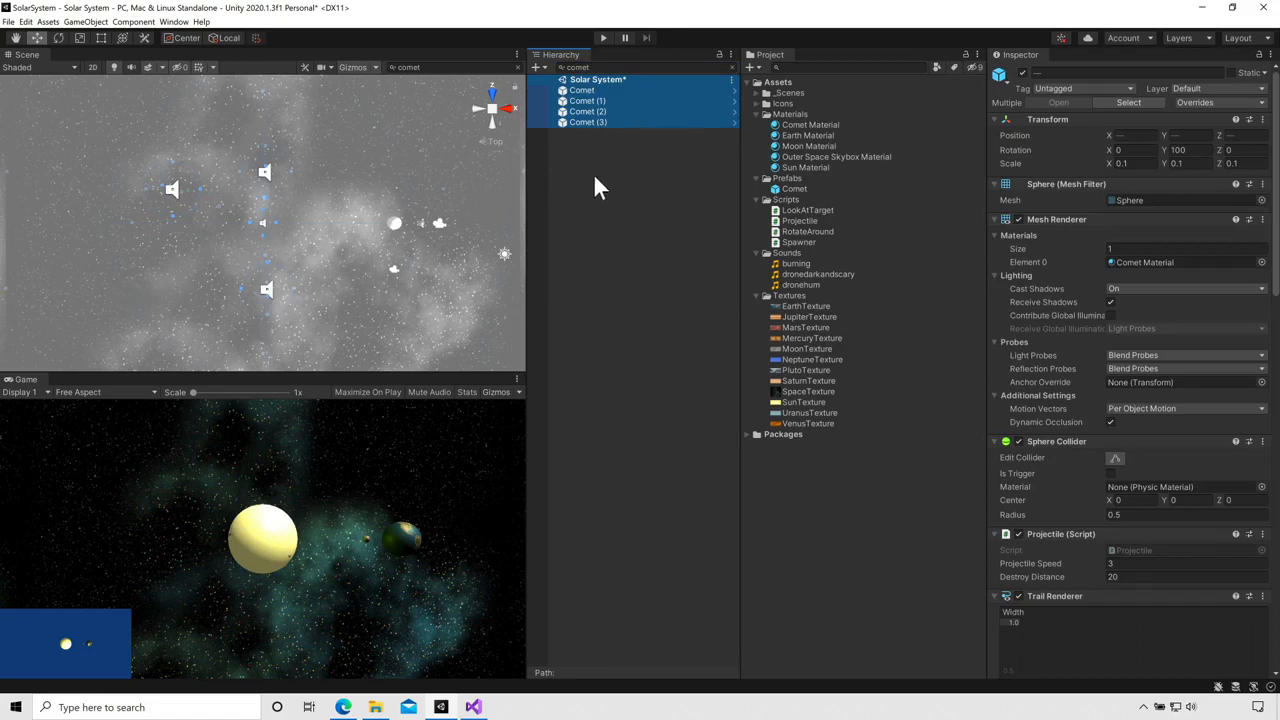
right_click(588, 130)
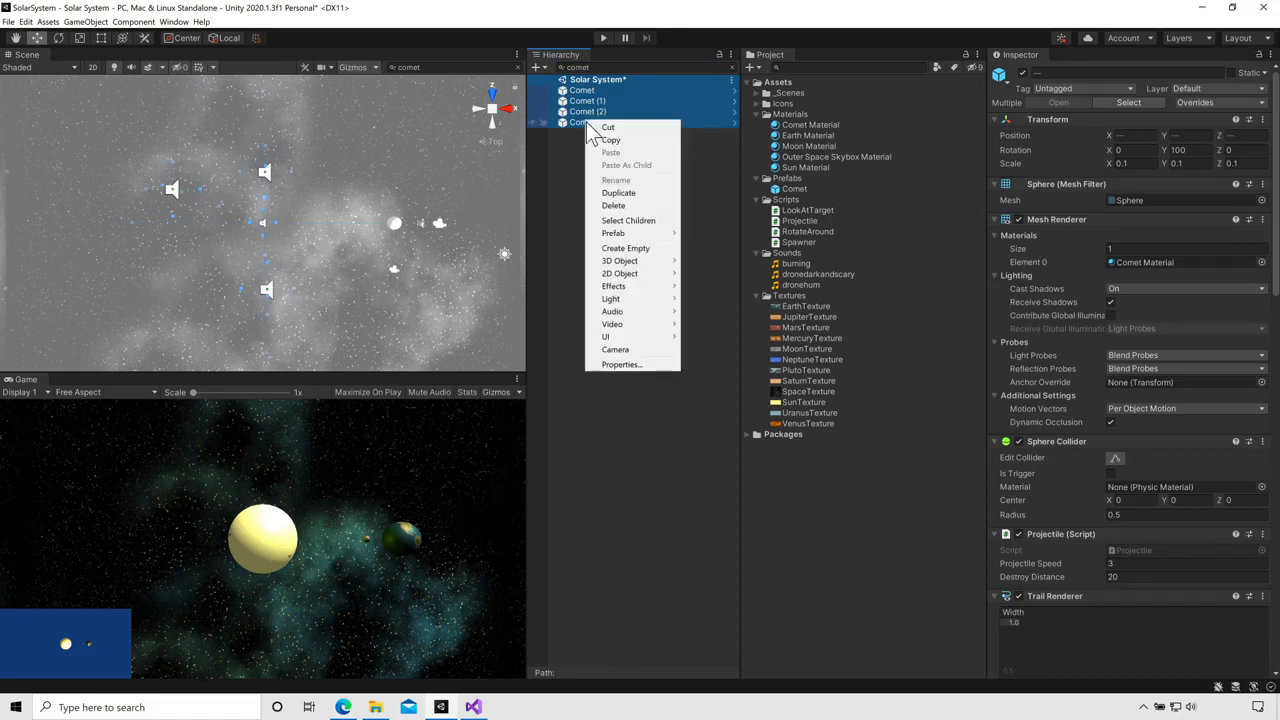
click(620, 205)
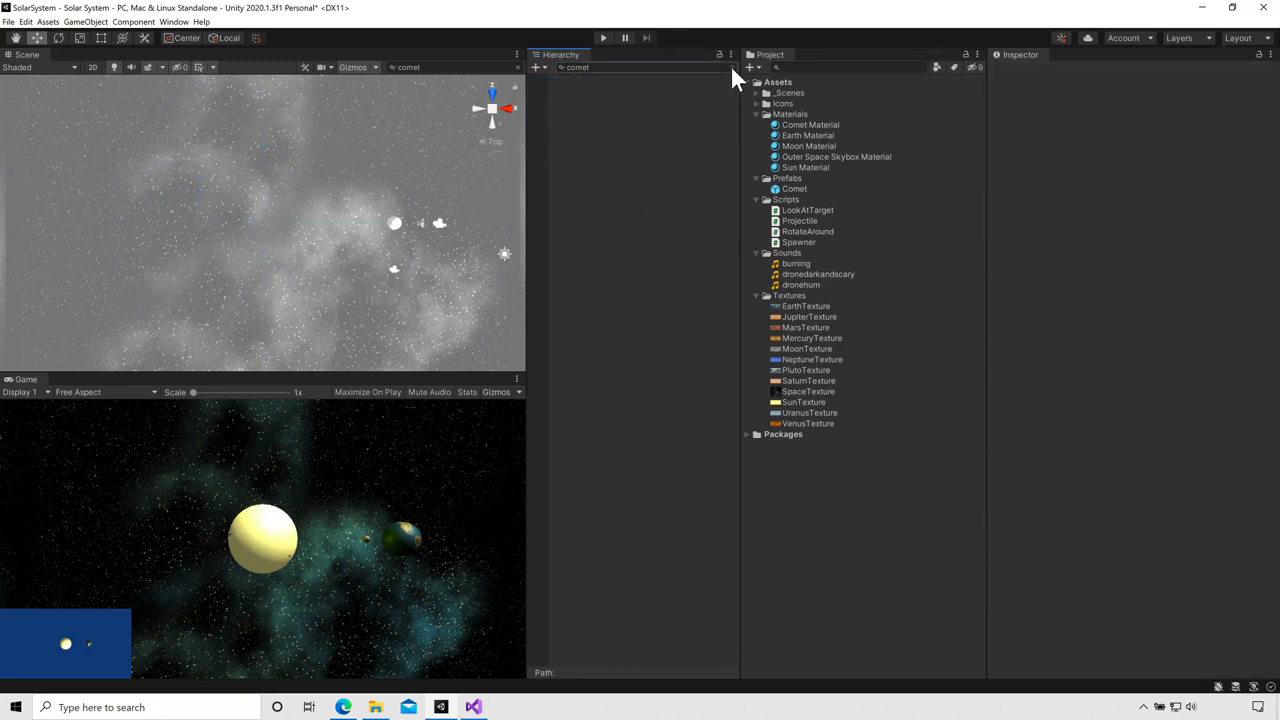
click(730, 66)
click(627, 246)
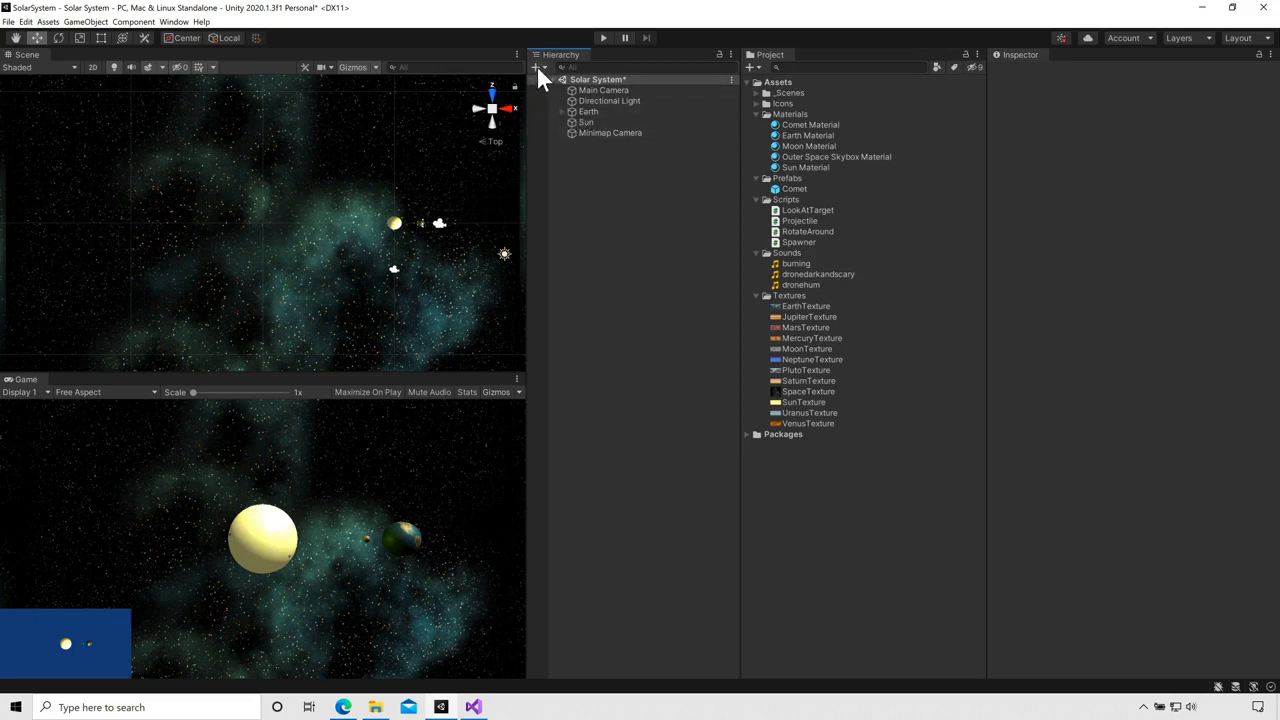
Create an empty game object named CometSpawner and set its Y rotation to 100
right_click(600, 177)
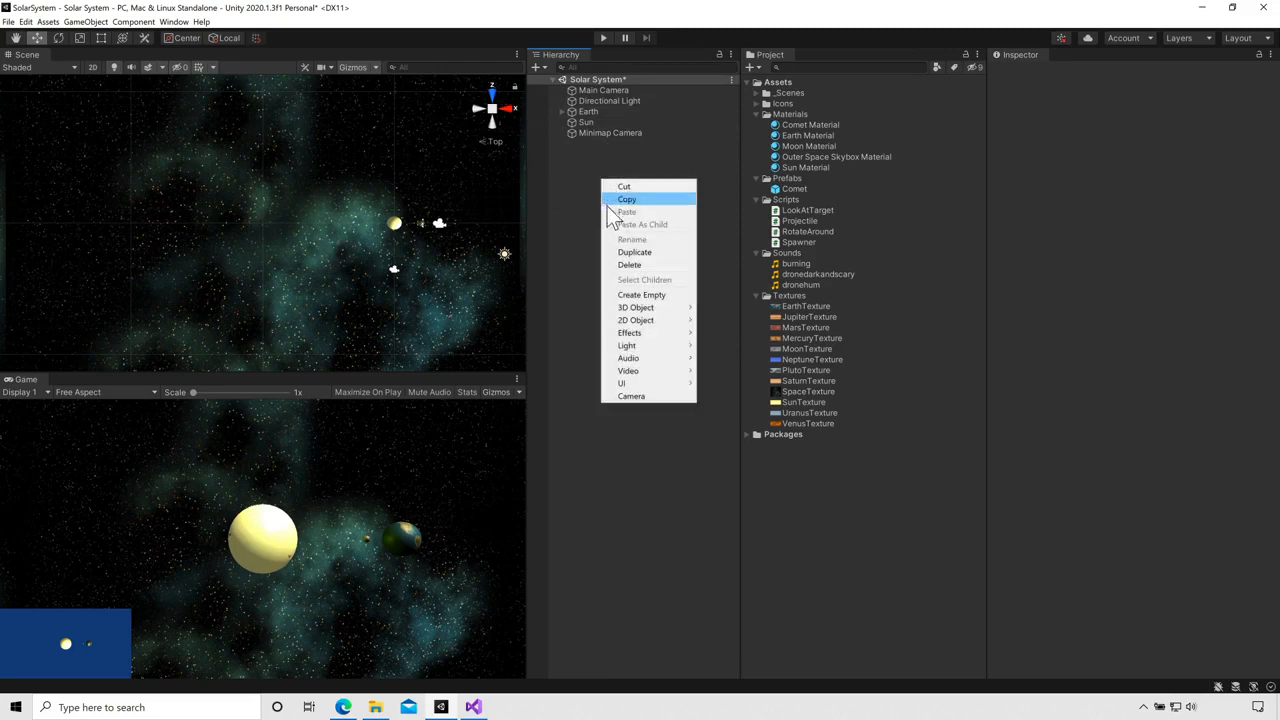
click(640, 295)
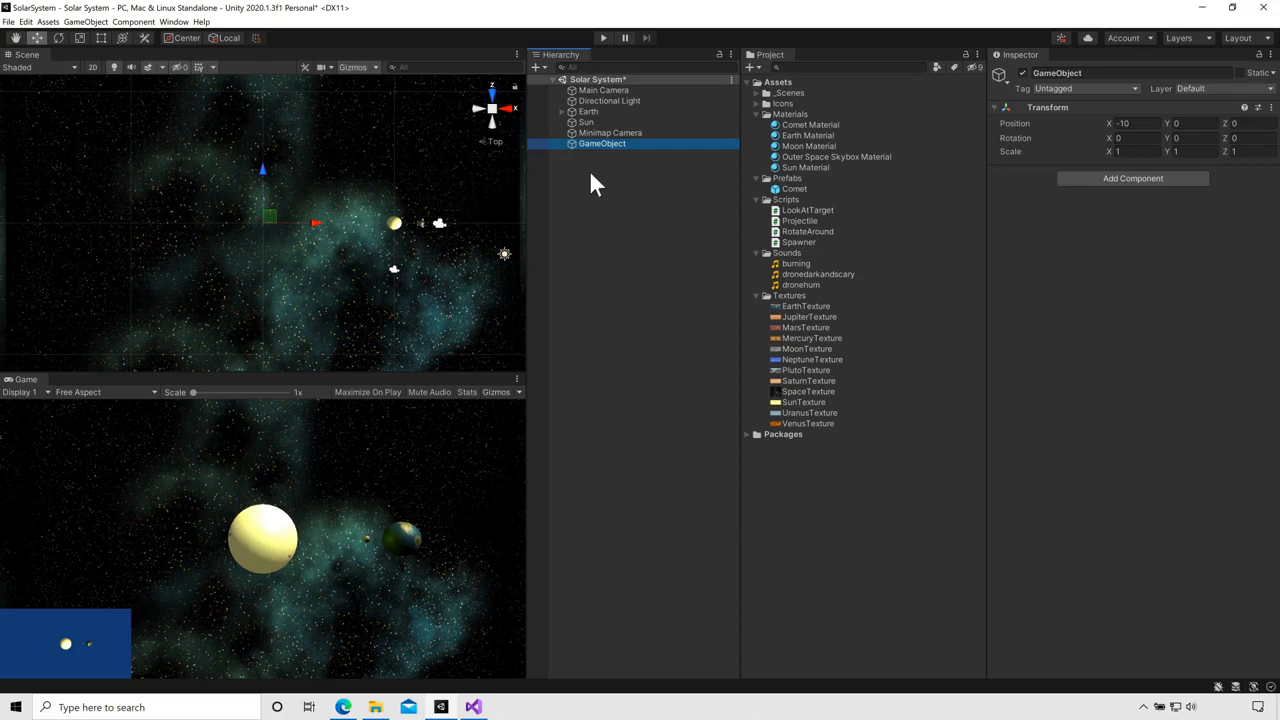
click(606, 143)
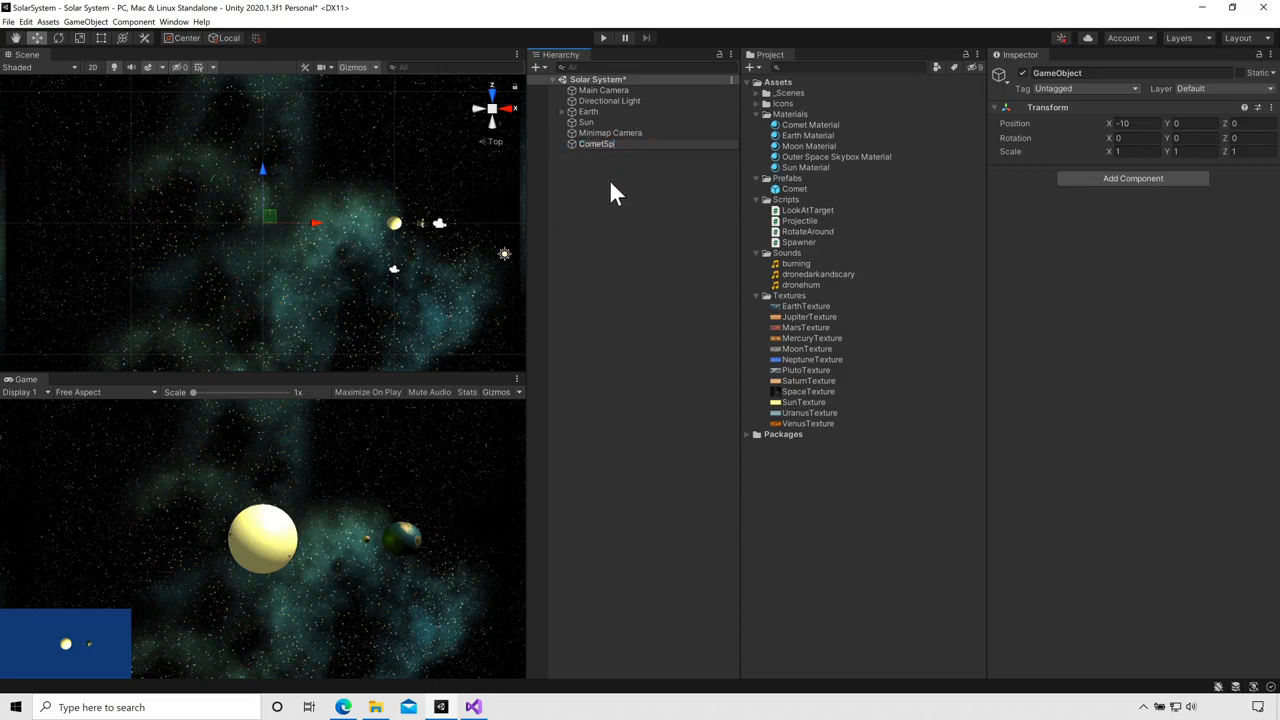
text(CometSpawner)
key(Return)
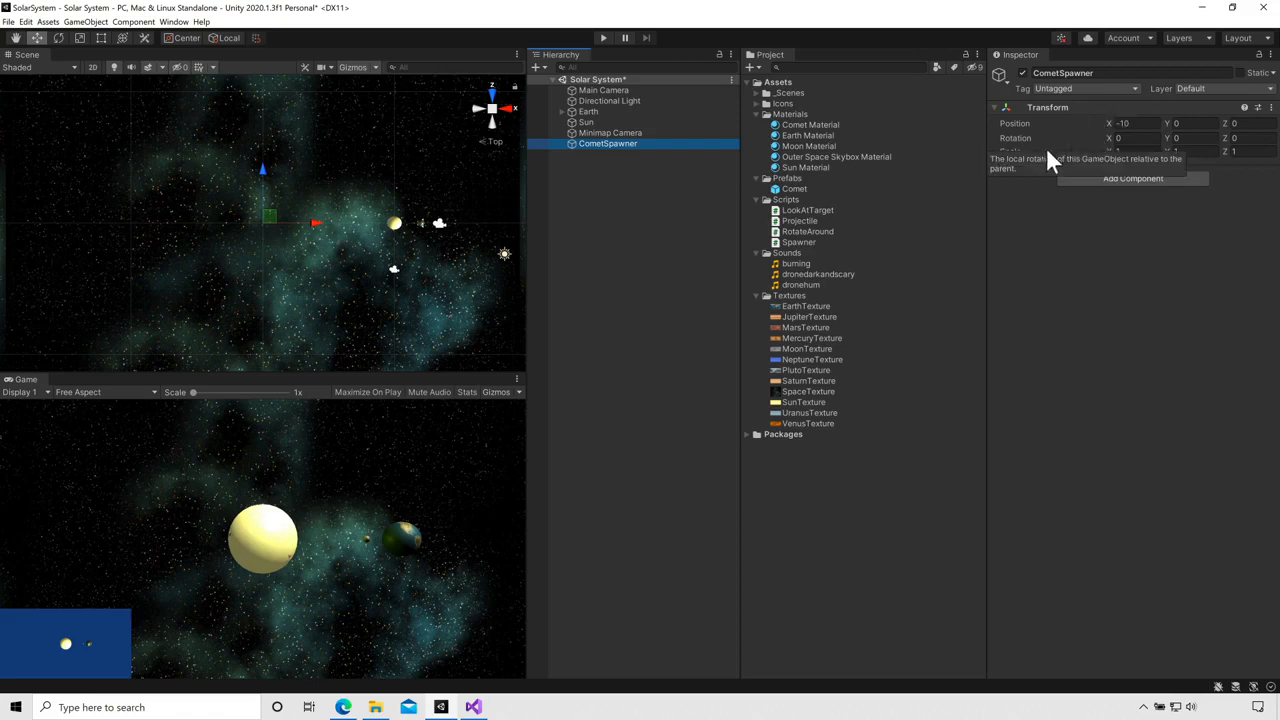
click(1190, 139)
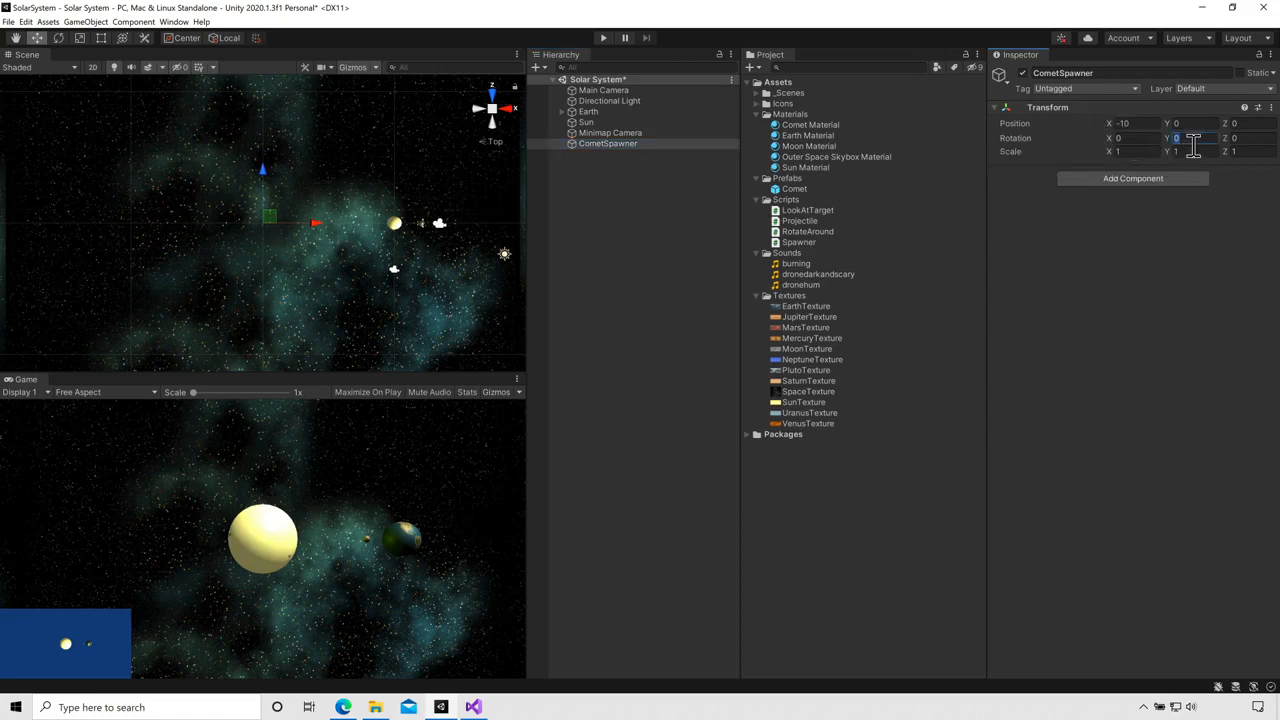
text(100)
Attach the Spawner script to CometSpawner with the Comet prefab as its Spawn Prefab, and run the game briefly to test it
drag(792, 238, 610, 141)
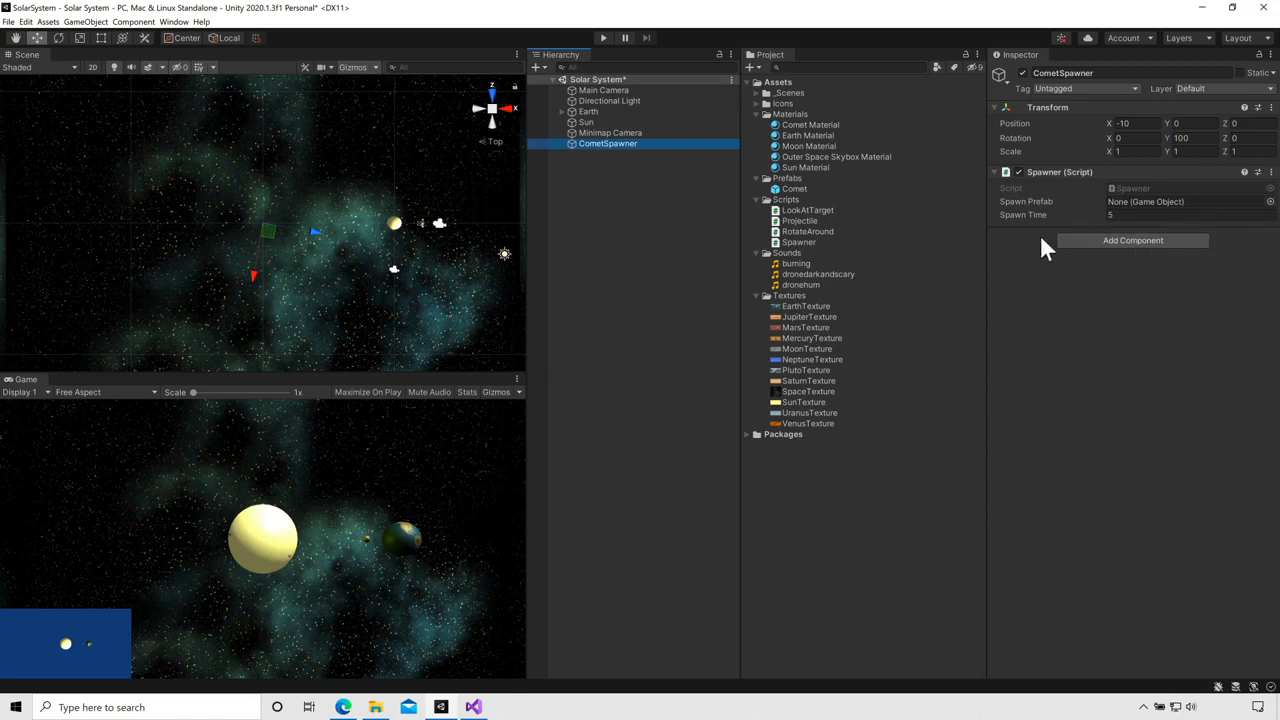
mouse_move(1081, 207)
mouse_move(1037, 214)
drag(798, 187, 1138, 204)
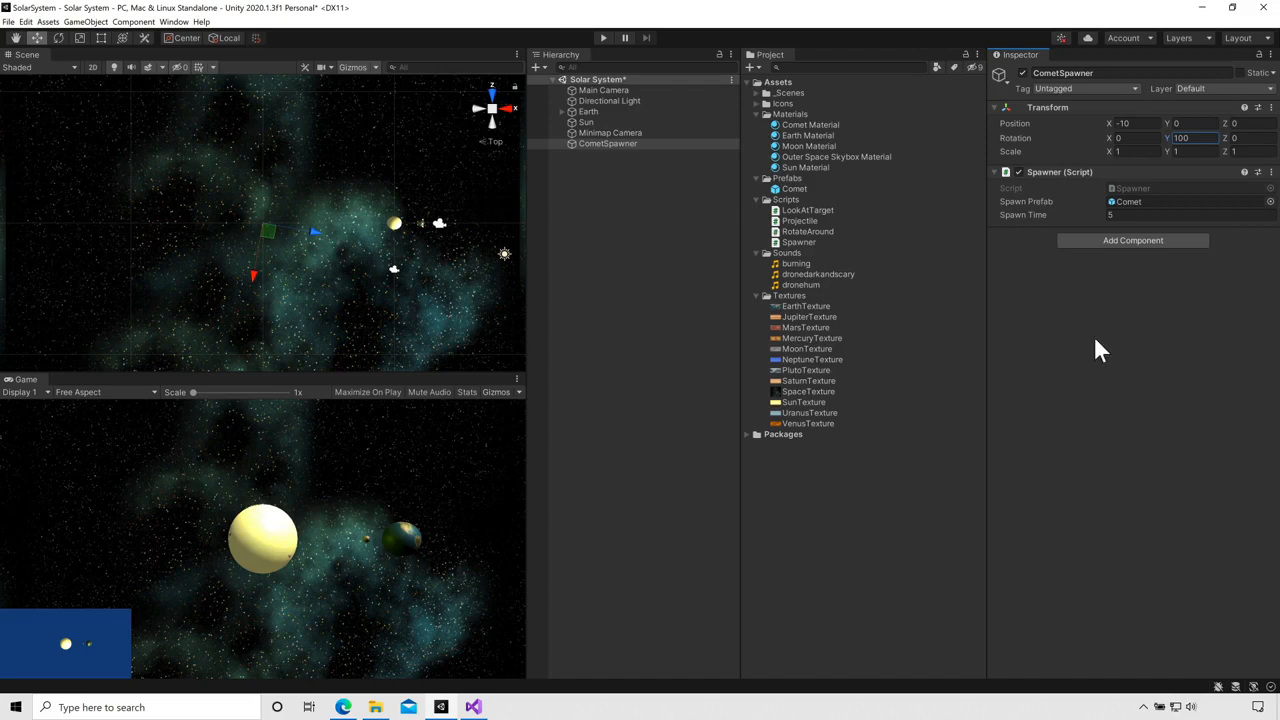
click(603, 37)
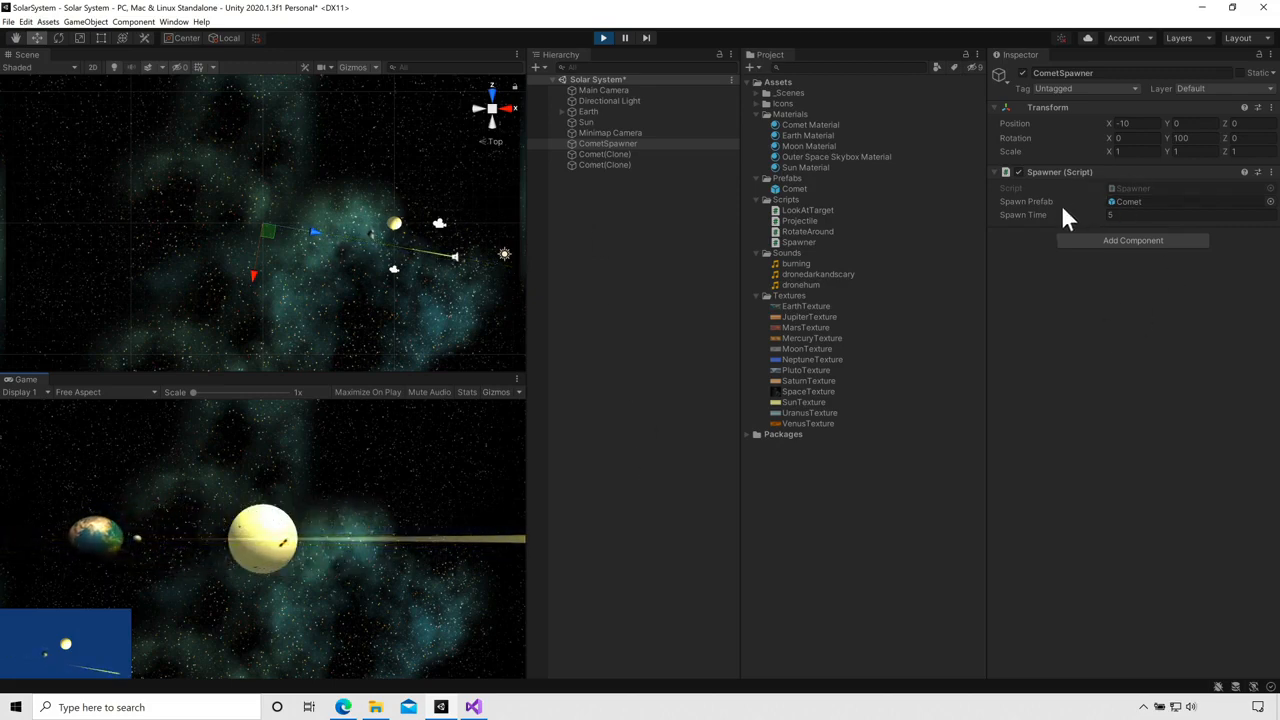
click(602, 38)
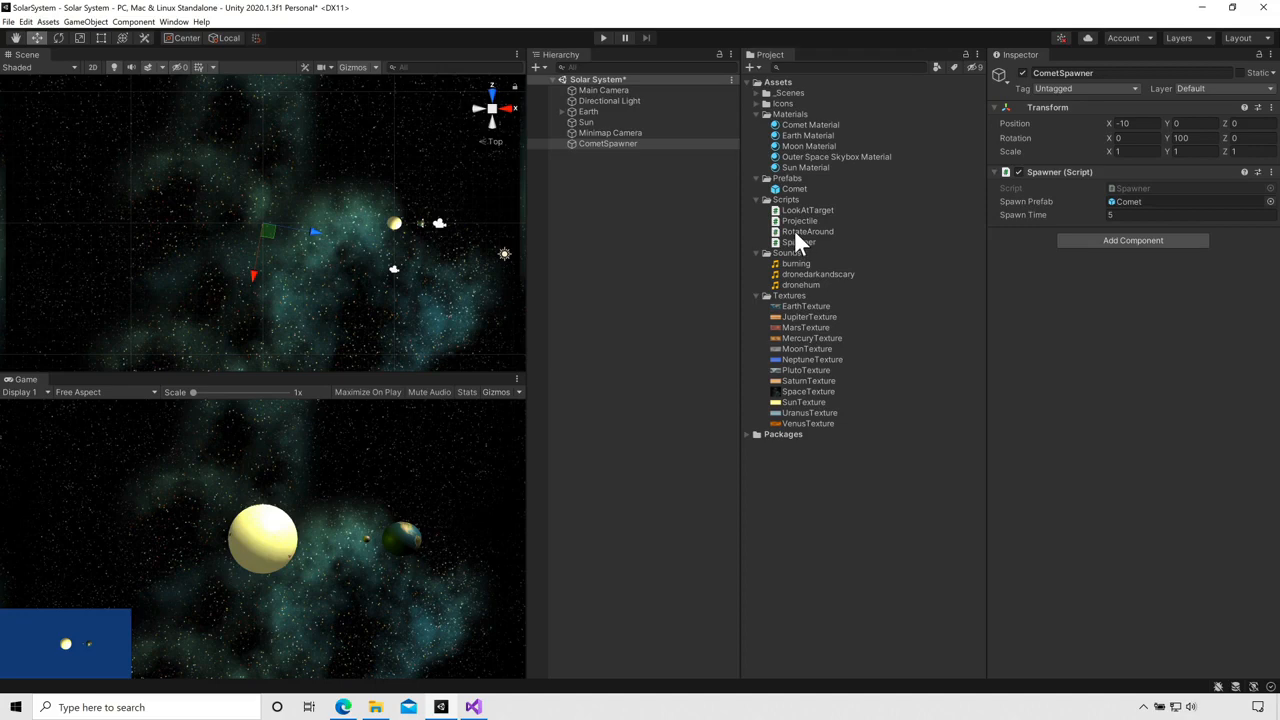
Add the RotateAround script to CometSpawner with the Sun as its target and a speed of 50
drag(796, 236, 1091, 337)
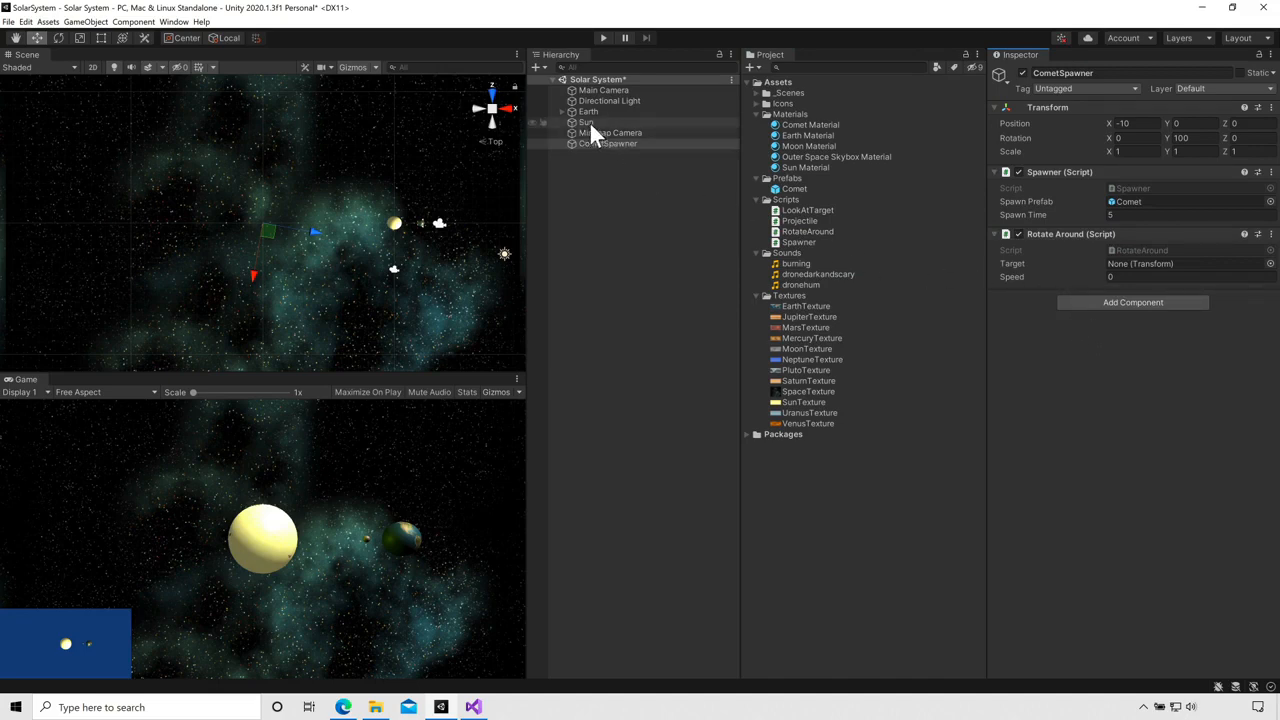
drag(589, 121, 1173, 261)
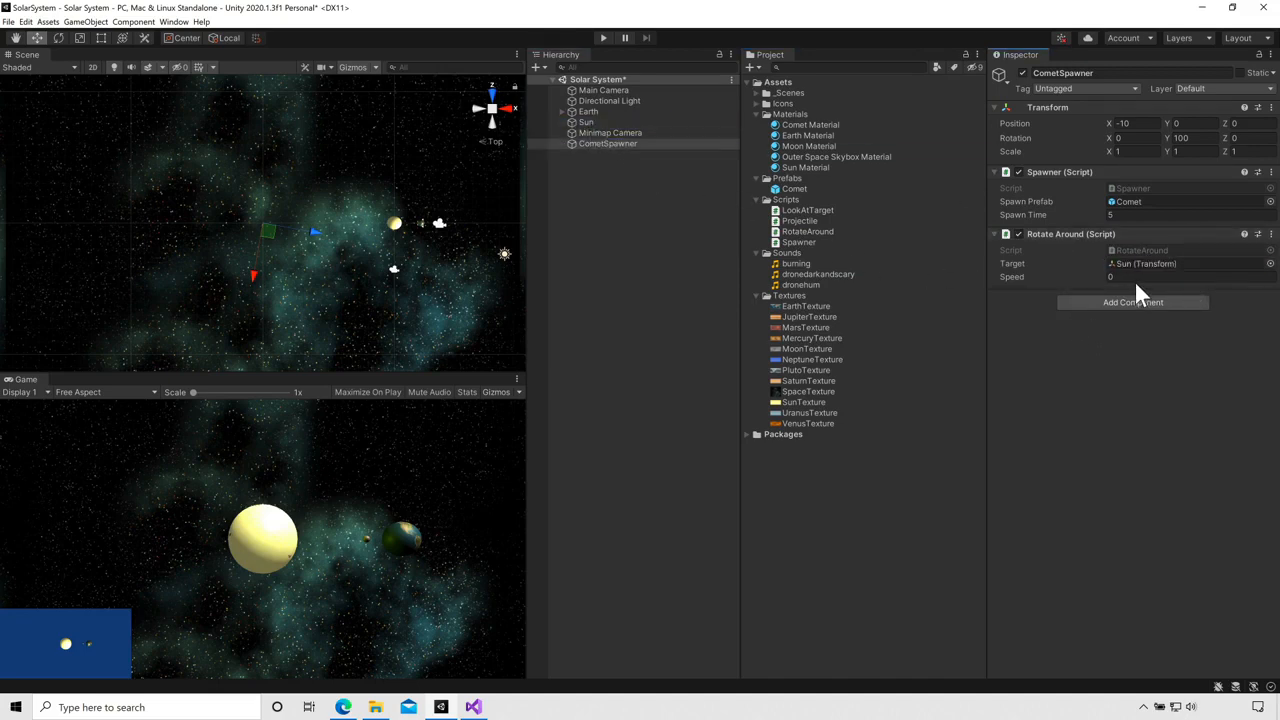
click(1143, 280)
text(50)
Run the game briefly to test the orbiting comet spawner, and save the scene
click(604, 38)
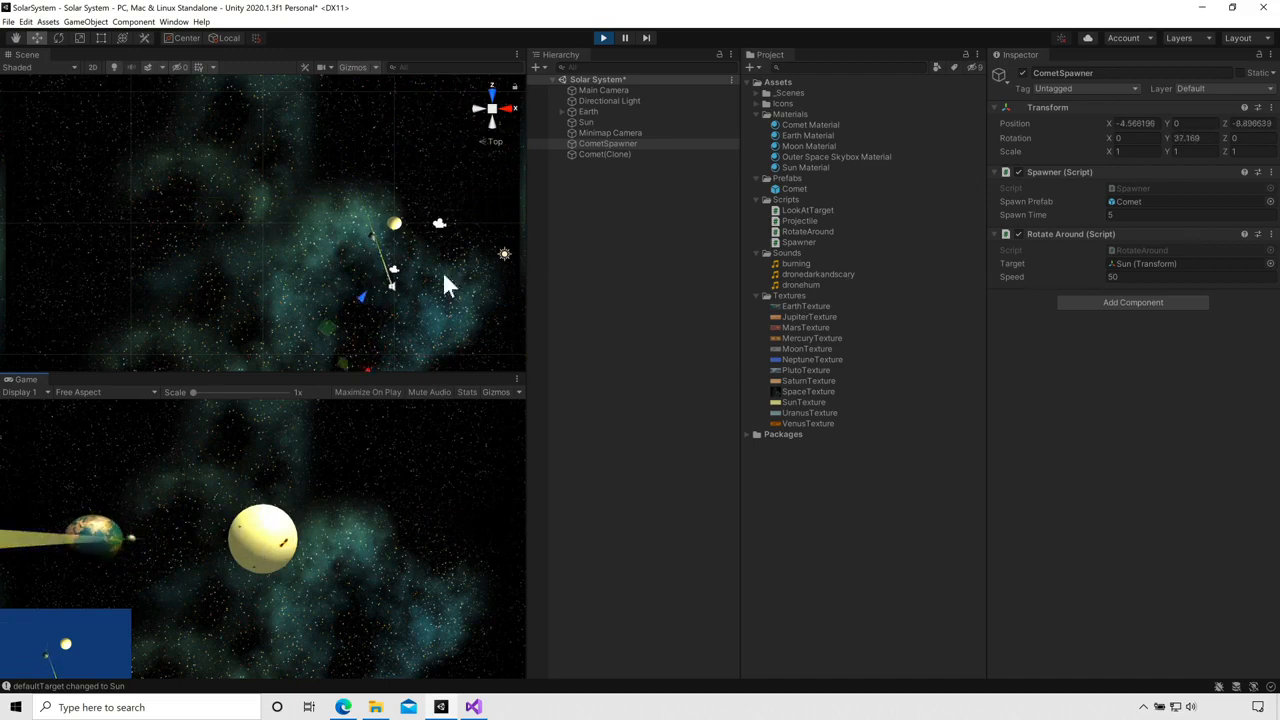
click(604, 37)
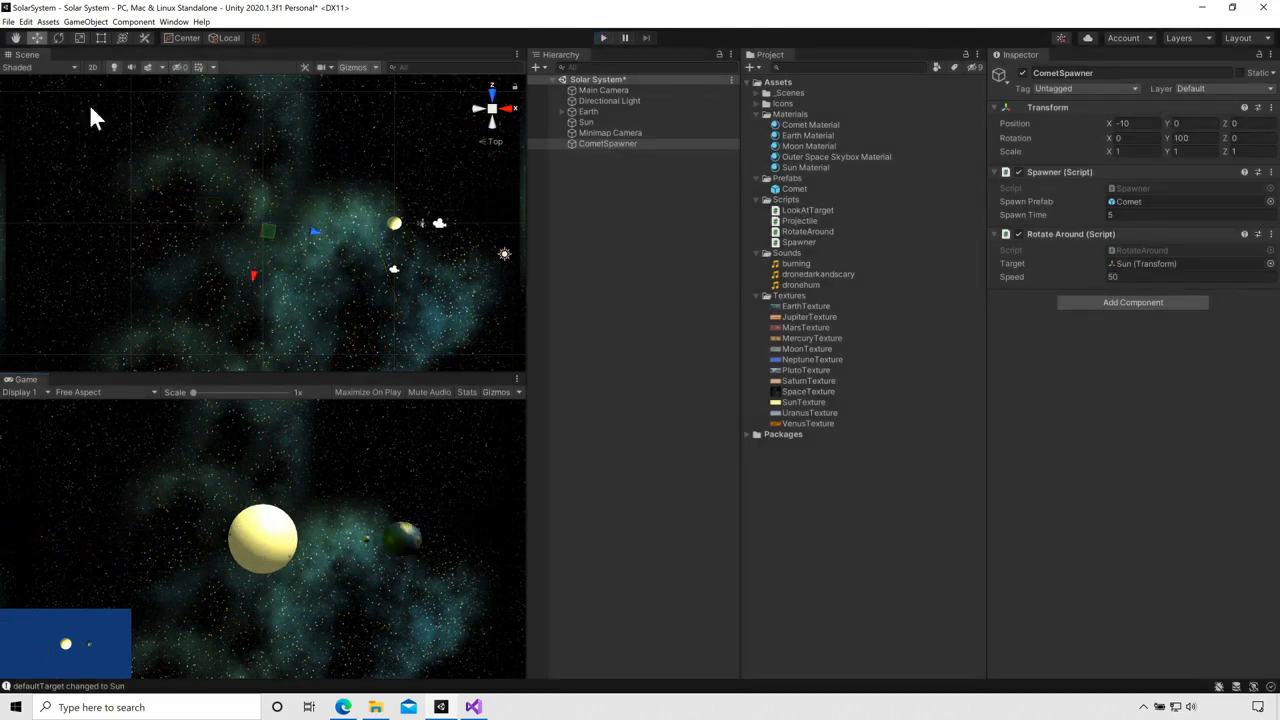
click(13, 22)
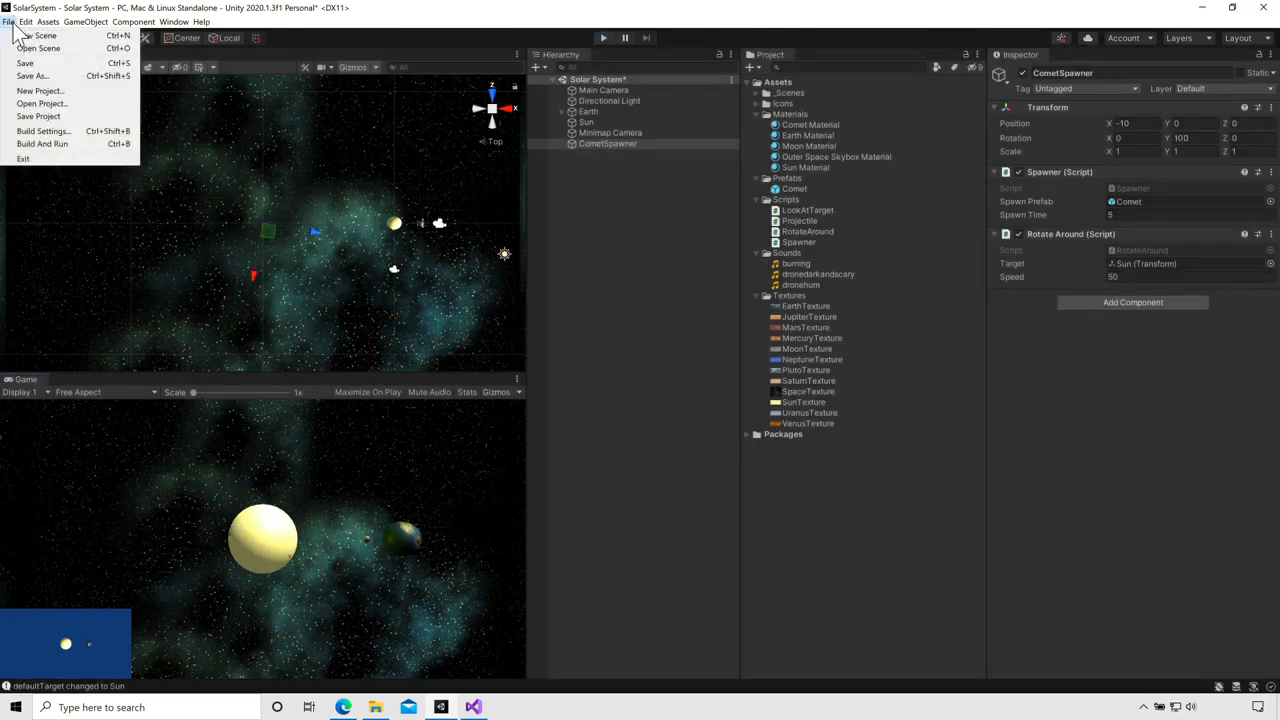
click(40, 70)
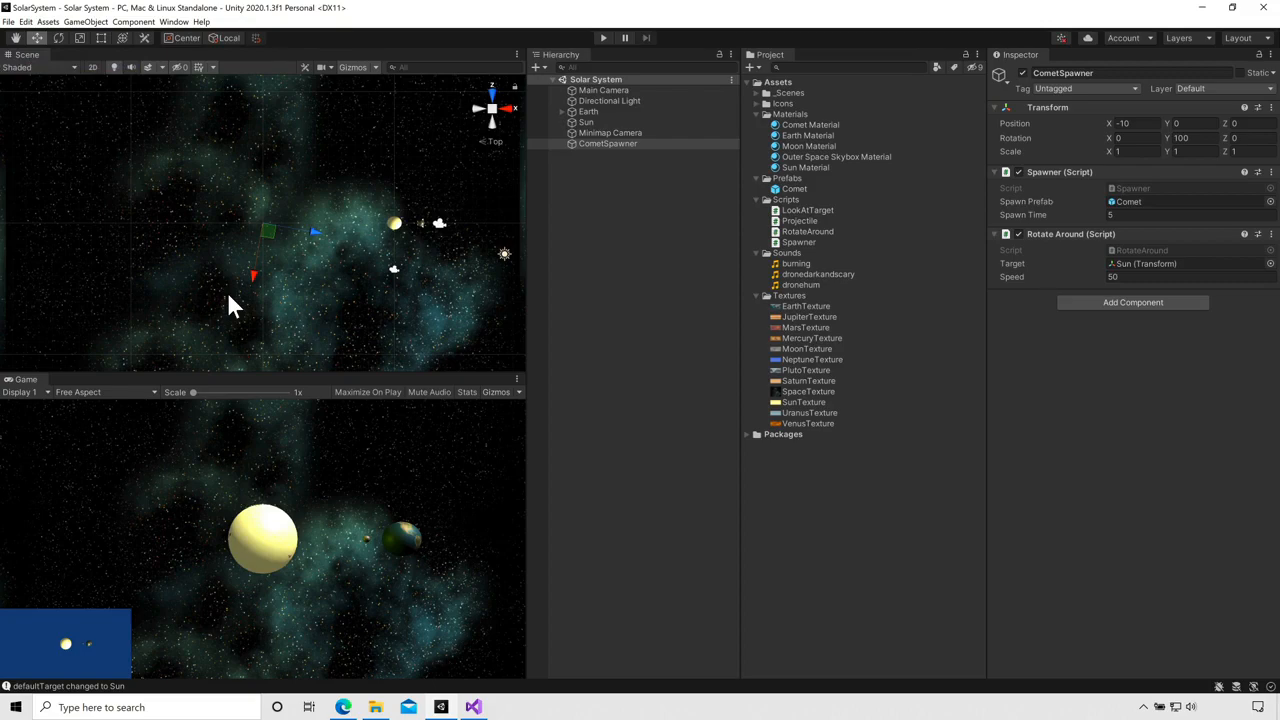